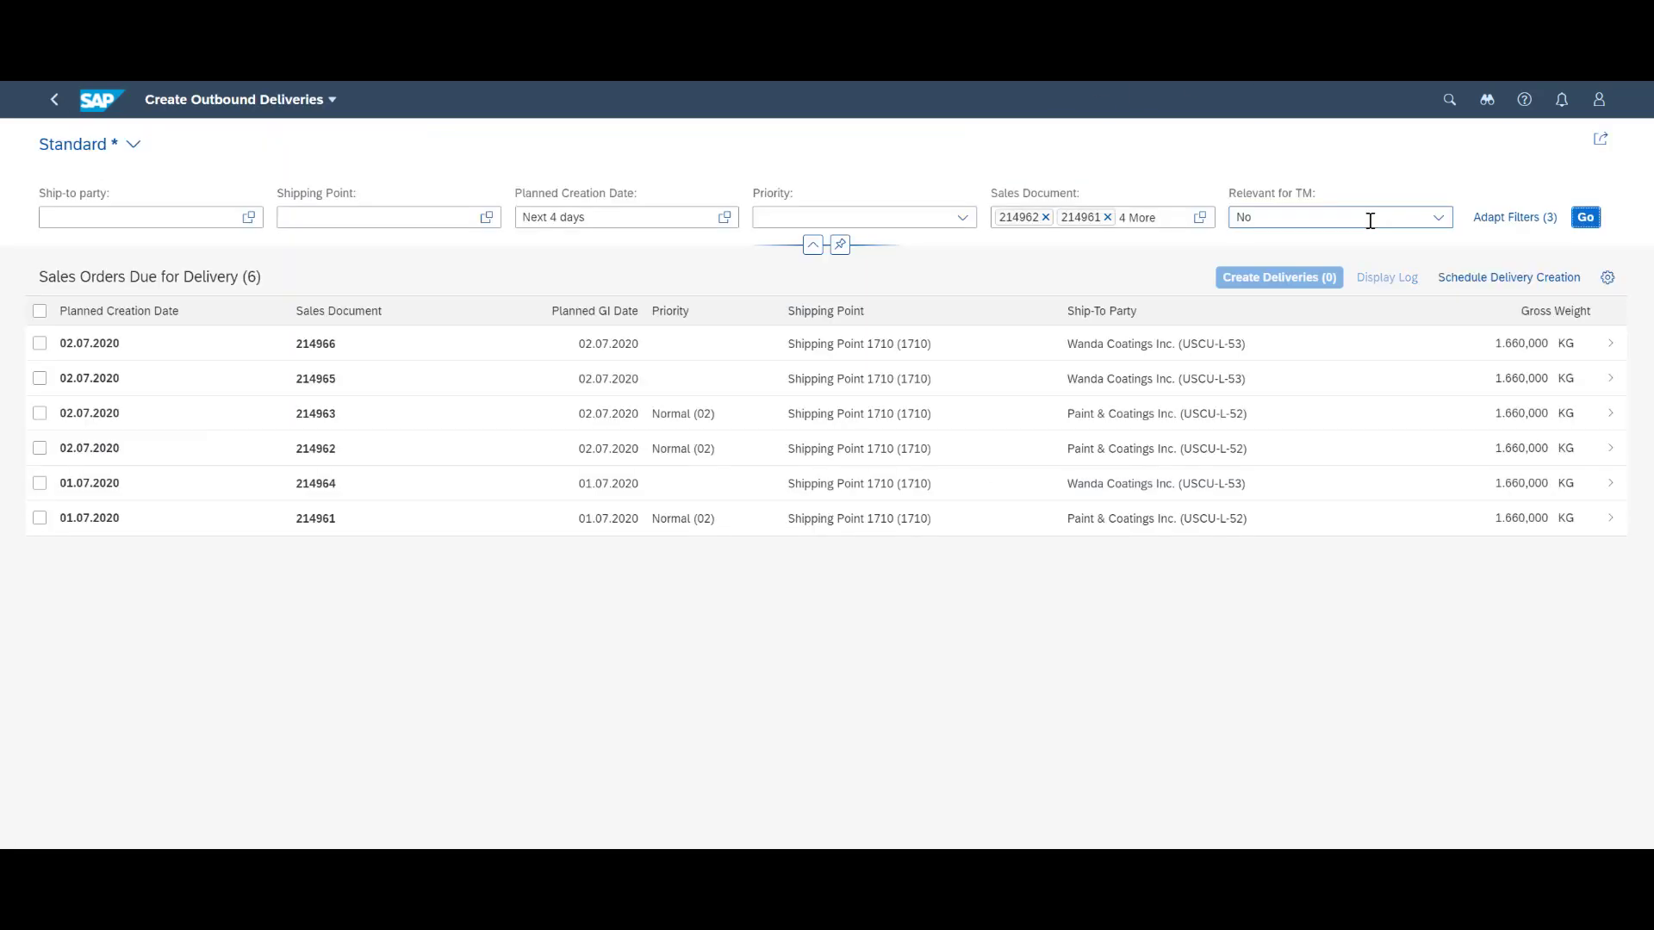
Select all six sales orders, create their outbound deliveries and view the creation log
left_click(40, 311)
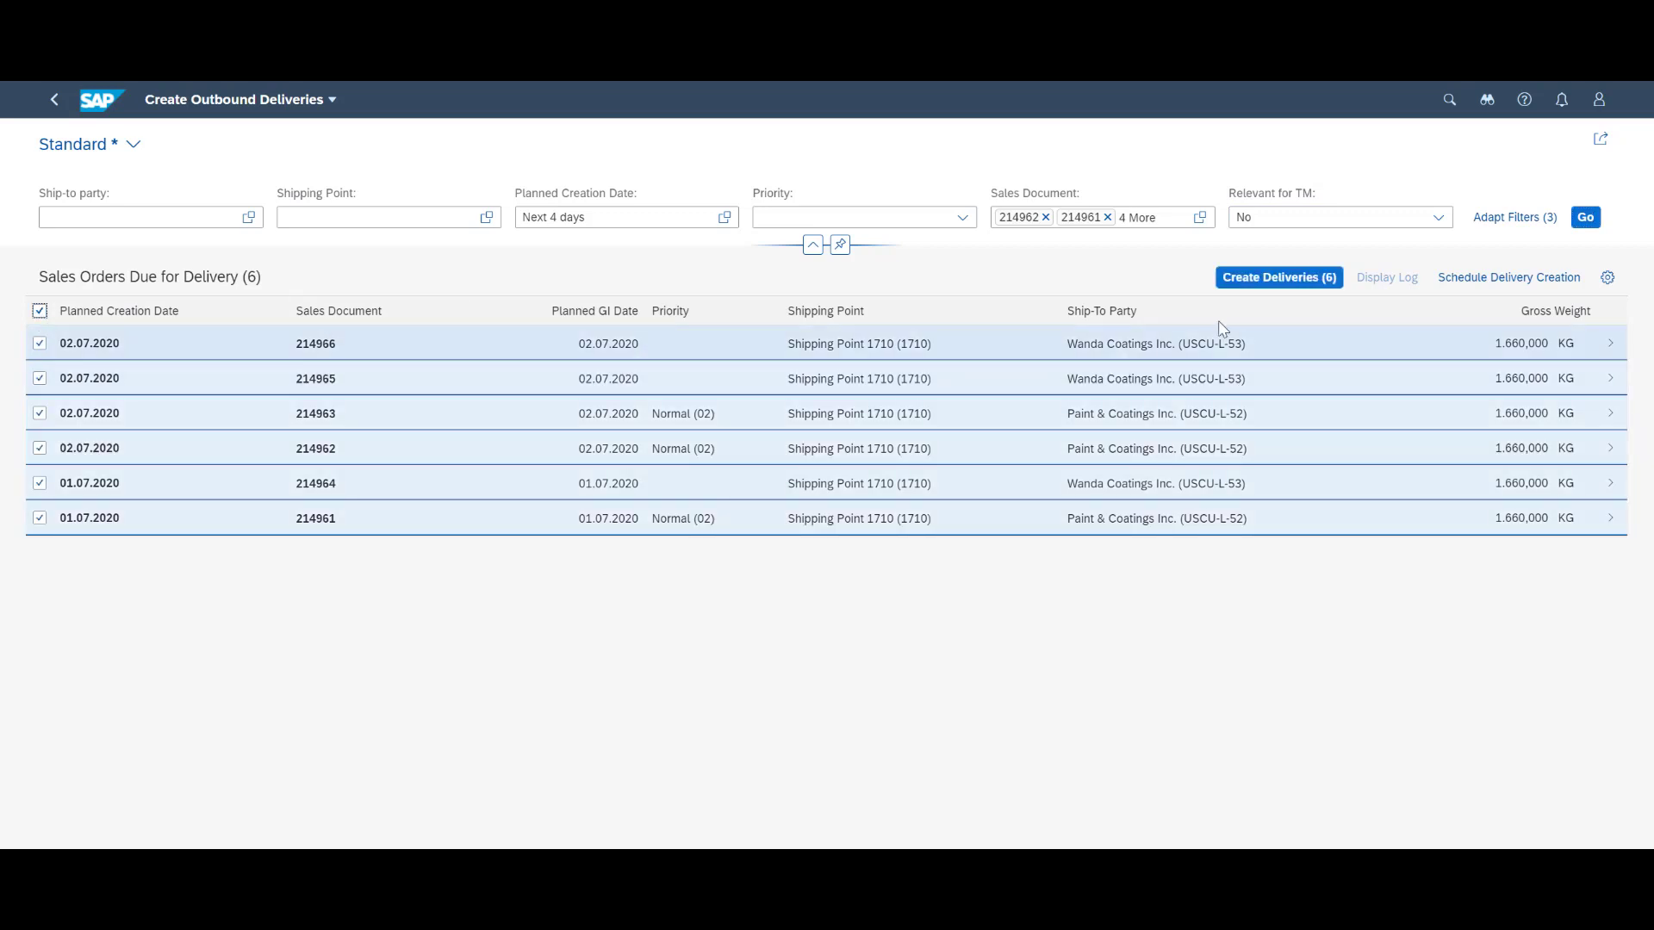
left_click(1240, 279)
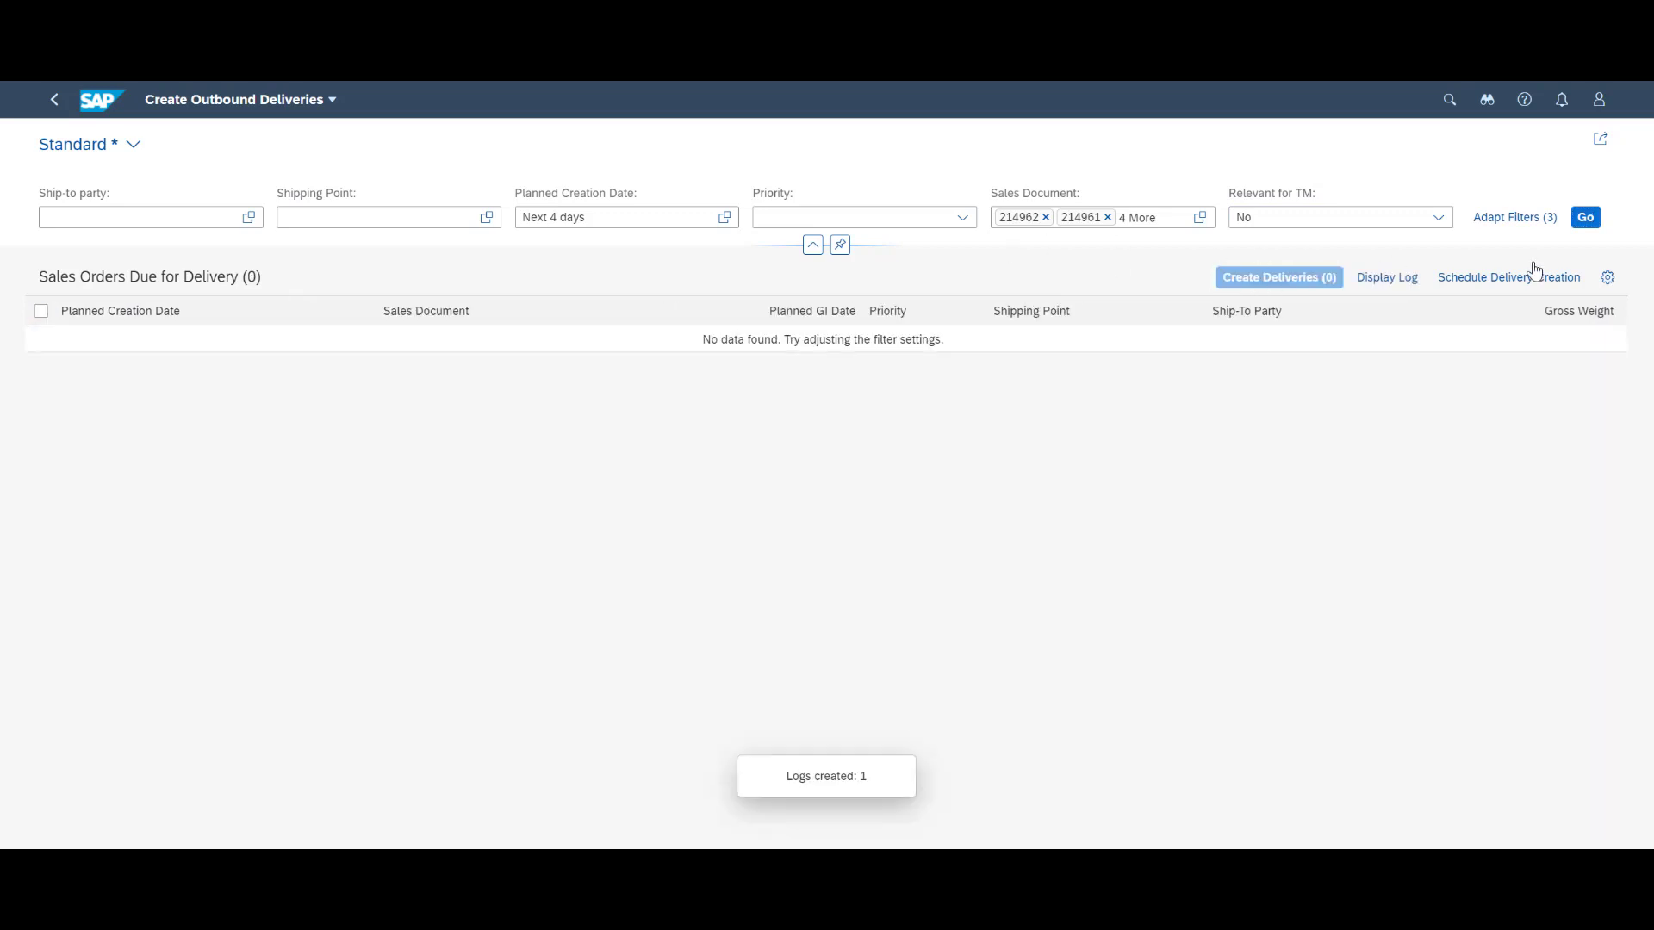
left_click(1380, 278)
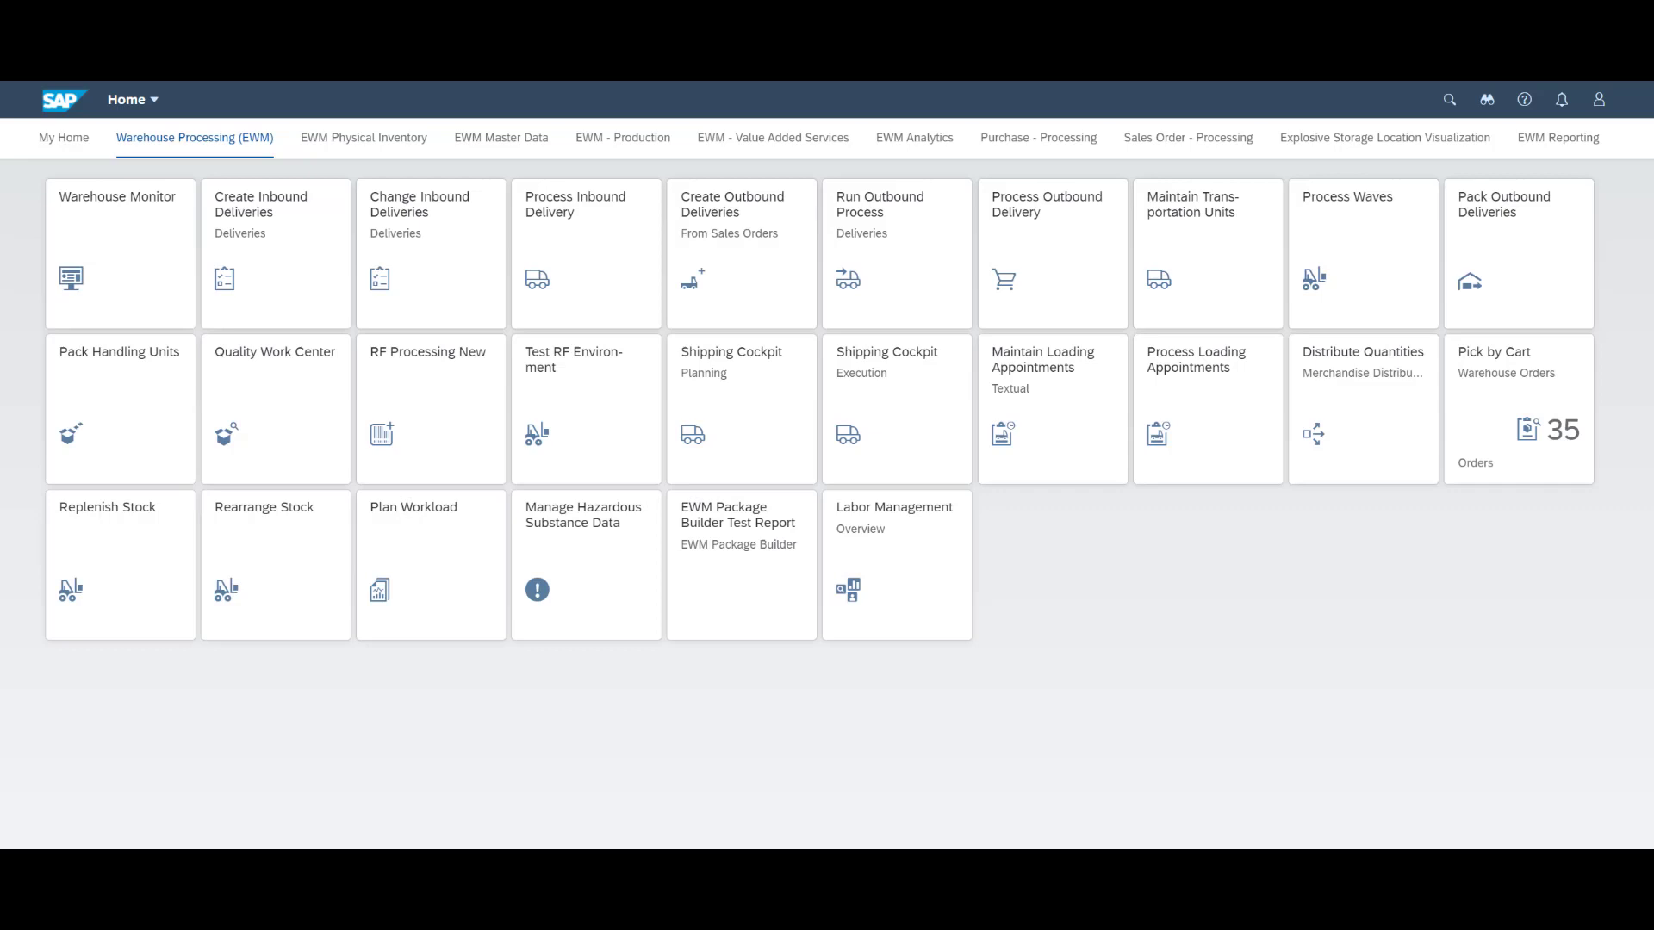
left_click(919, 561)
In Plan Workload, search for YOPI workload with Use Preprocessing included
left_click(443, 546)
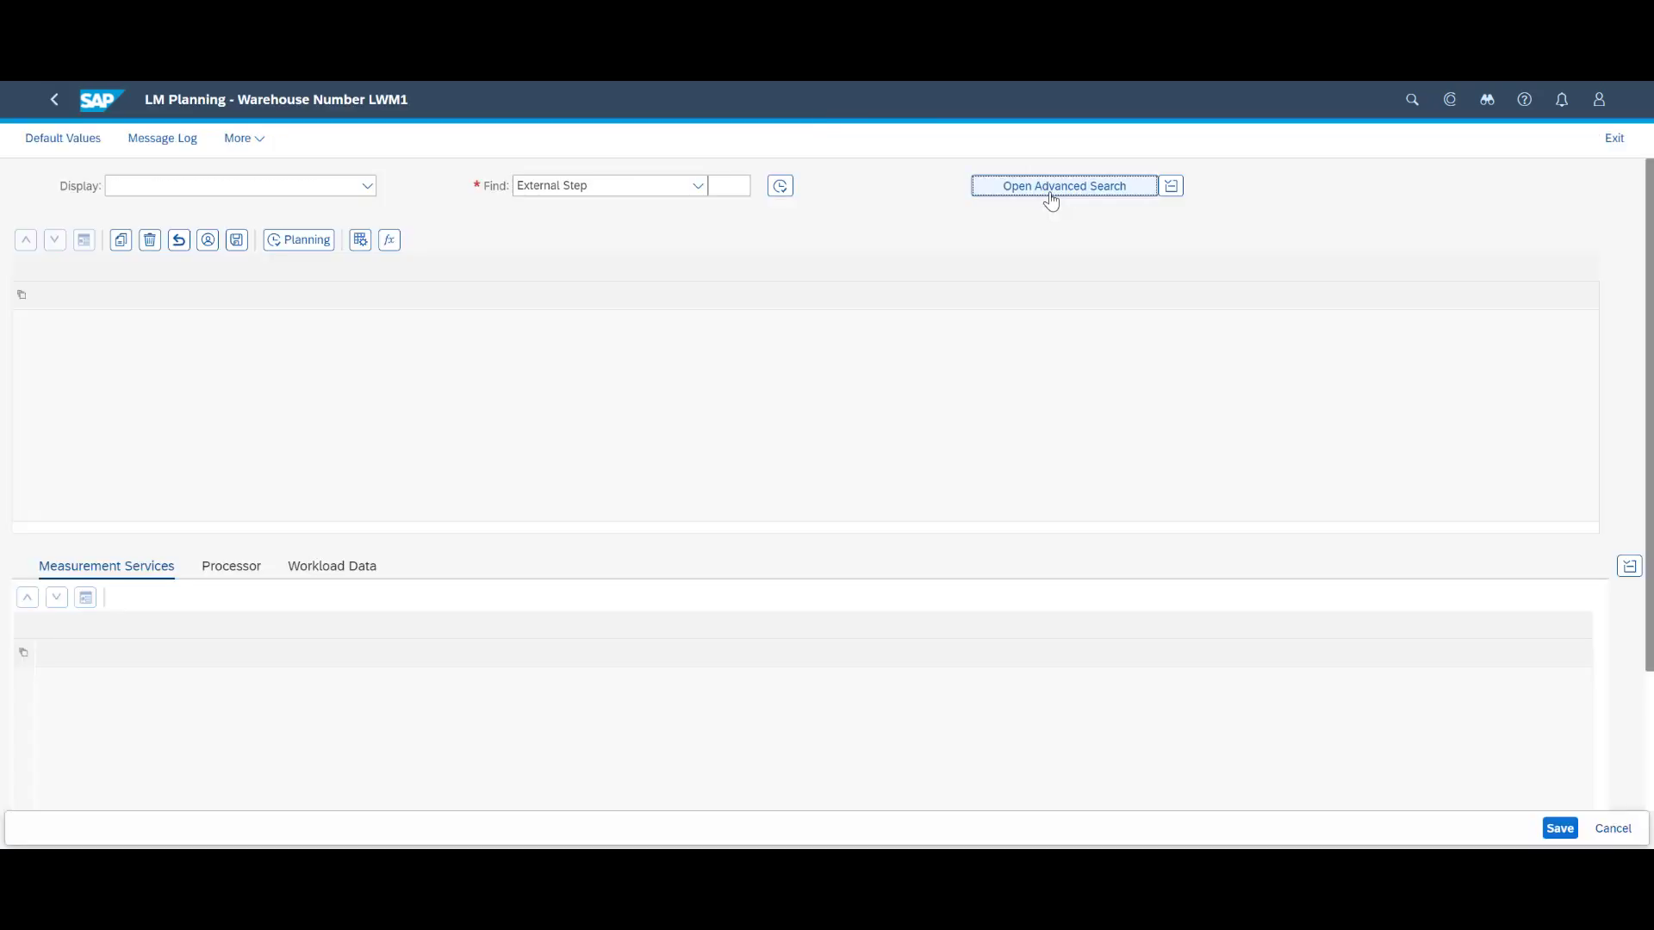
left_click(1051, 190)
type("YOPI")
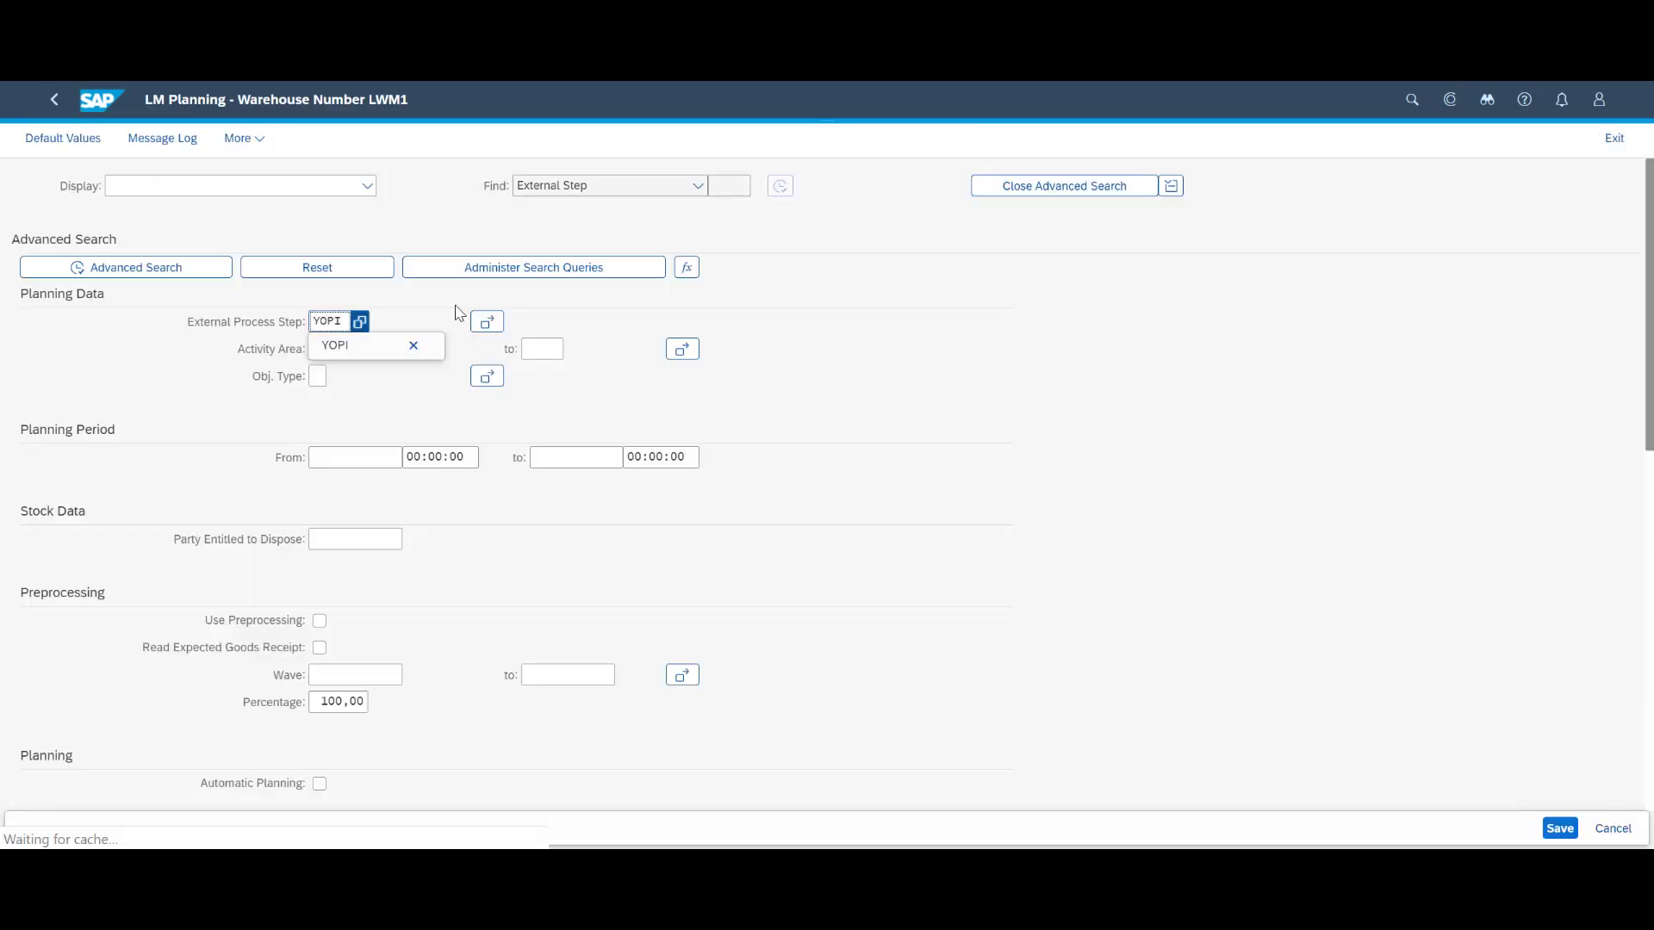
left_click(320, 620)
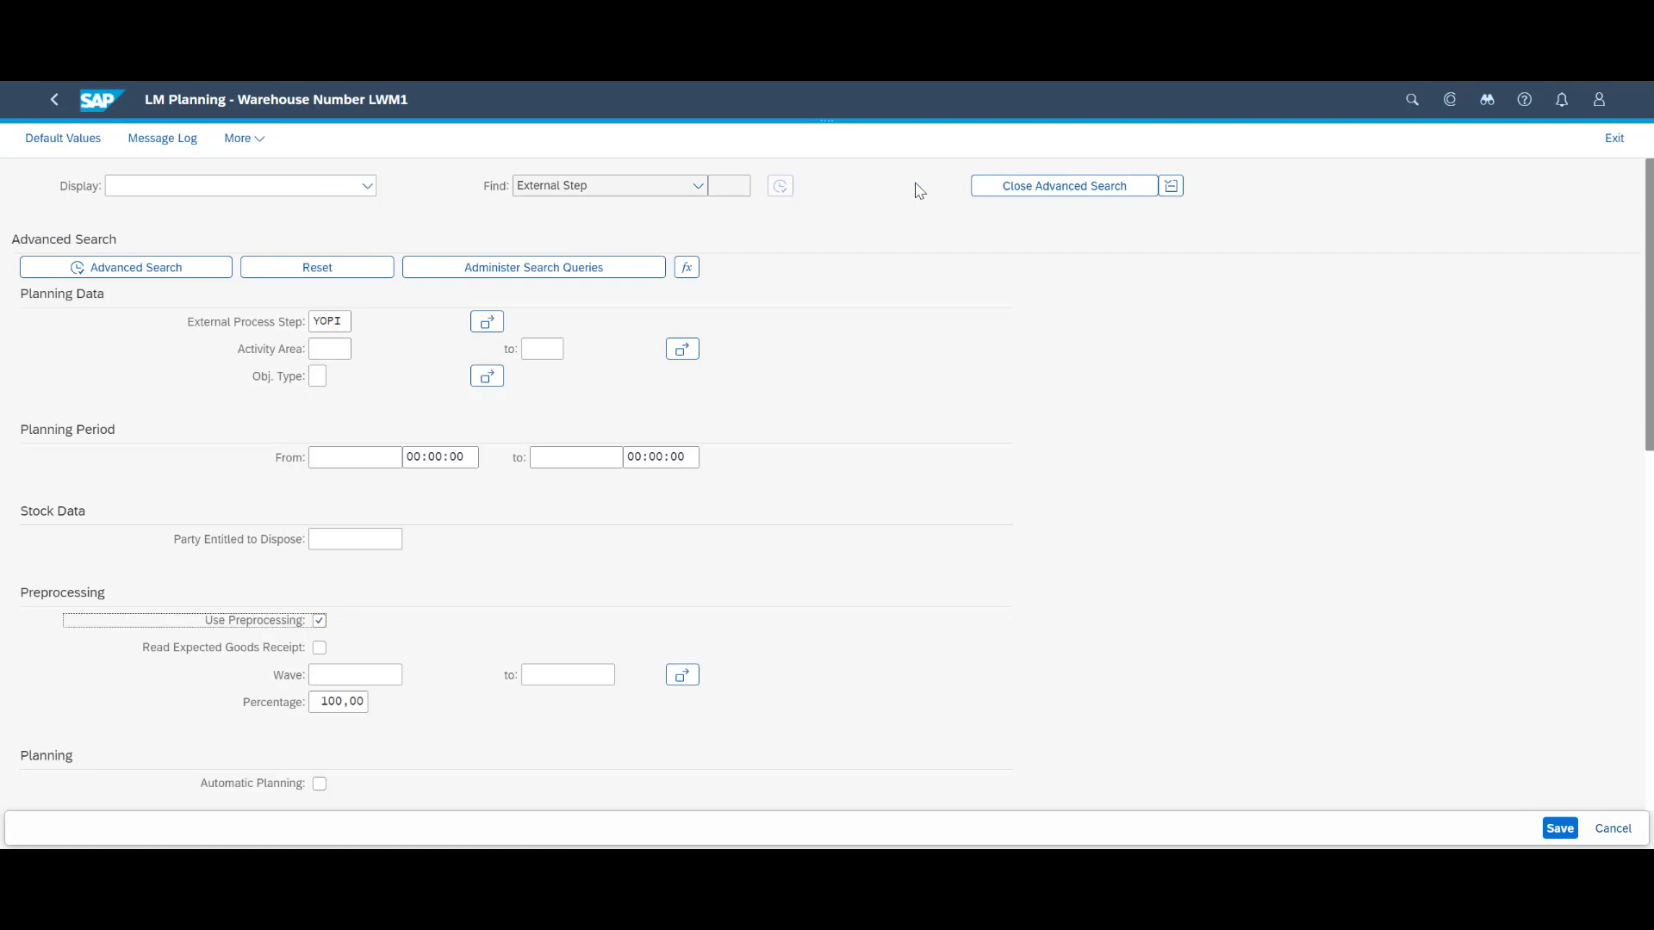
left_click(91, 268)
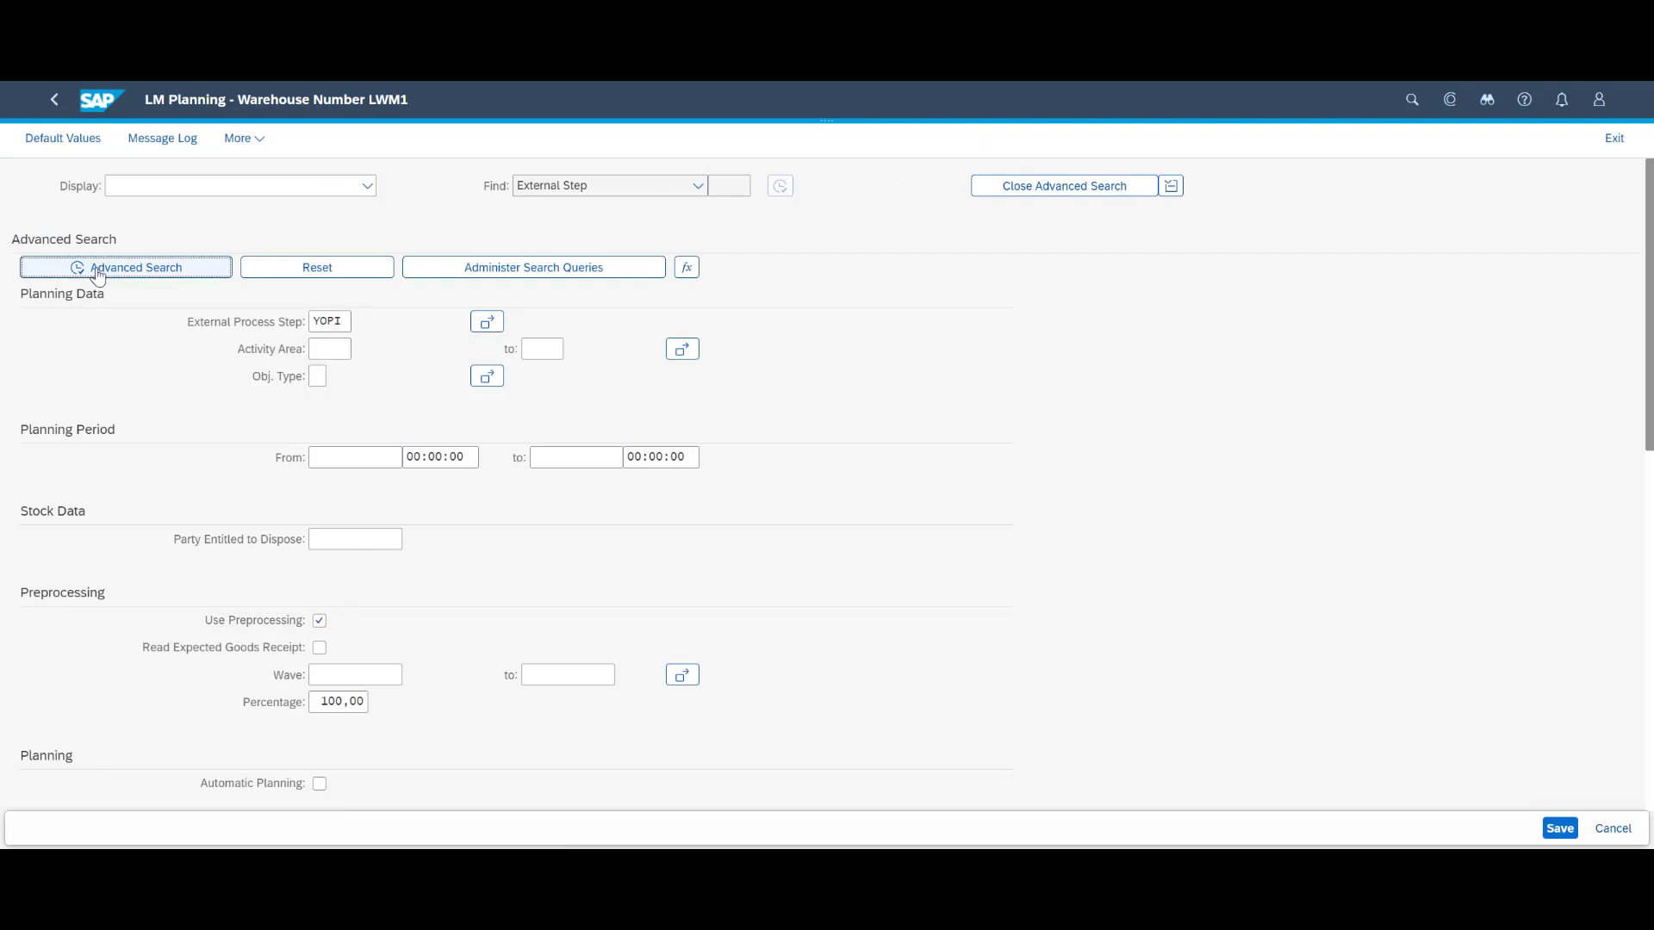
left_click(1046, 188)
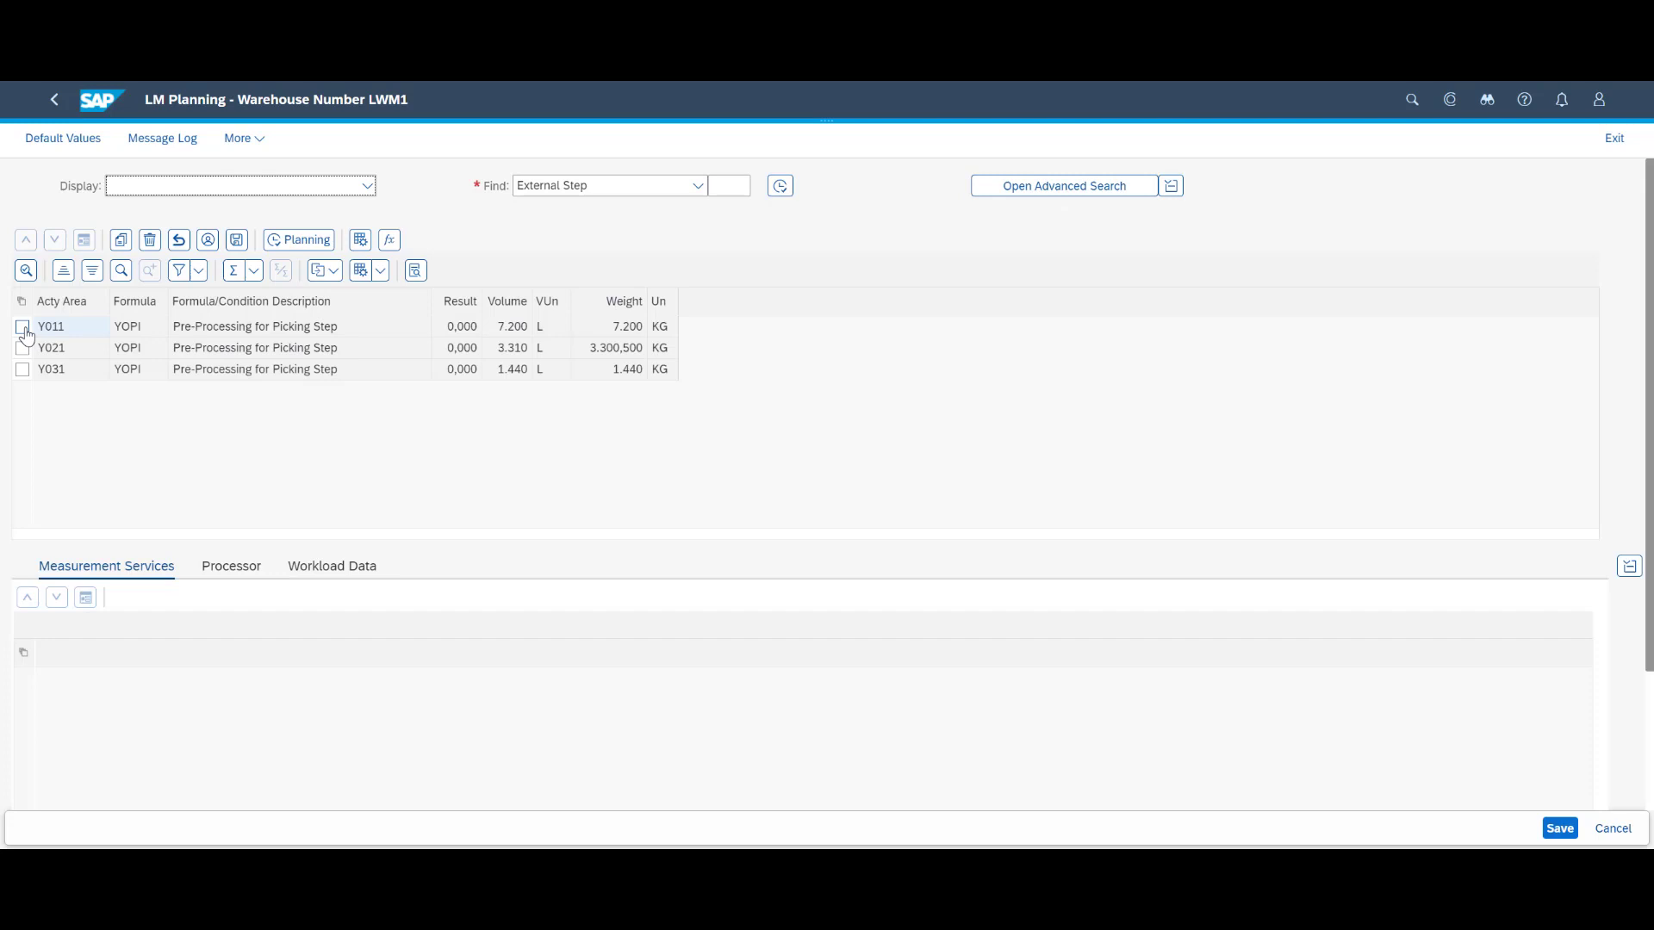
Select areas Y011, Y021 and Y031 and plan their workload (9,720, 9,331, 9,144)
left_click(21, 301)
left_click(38, 334)
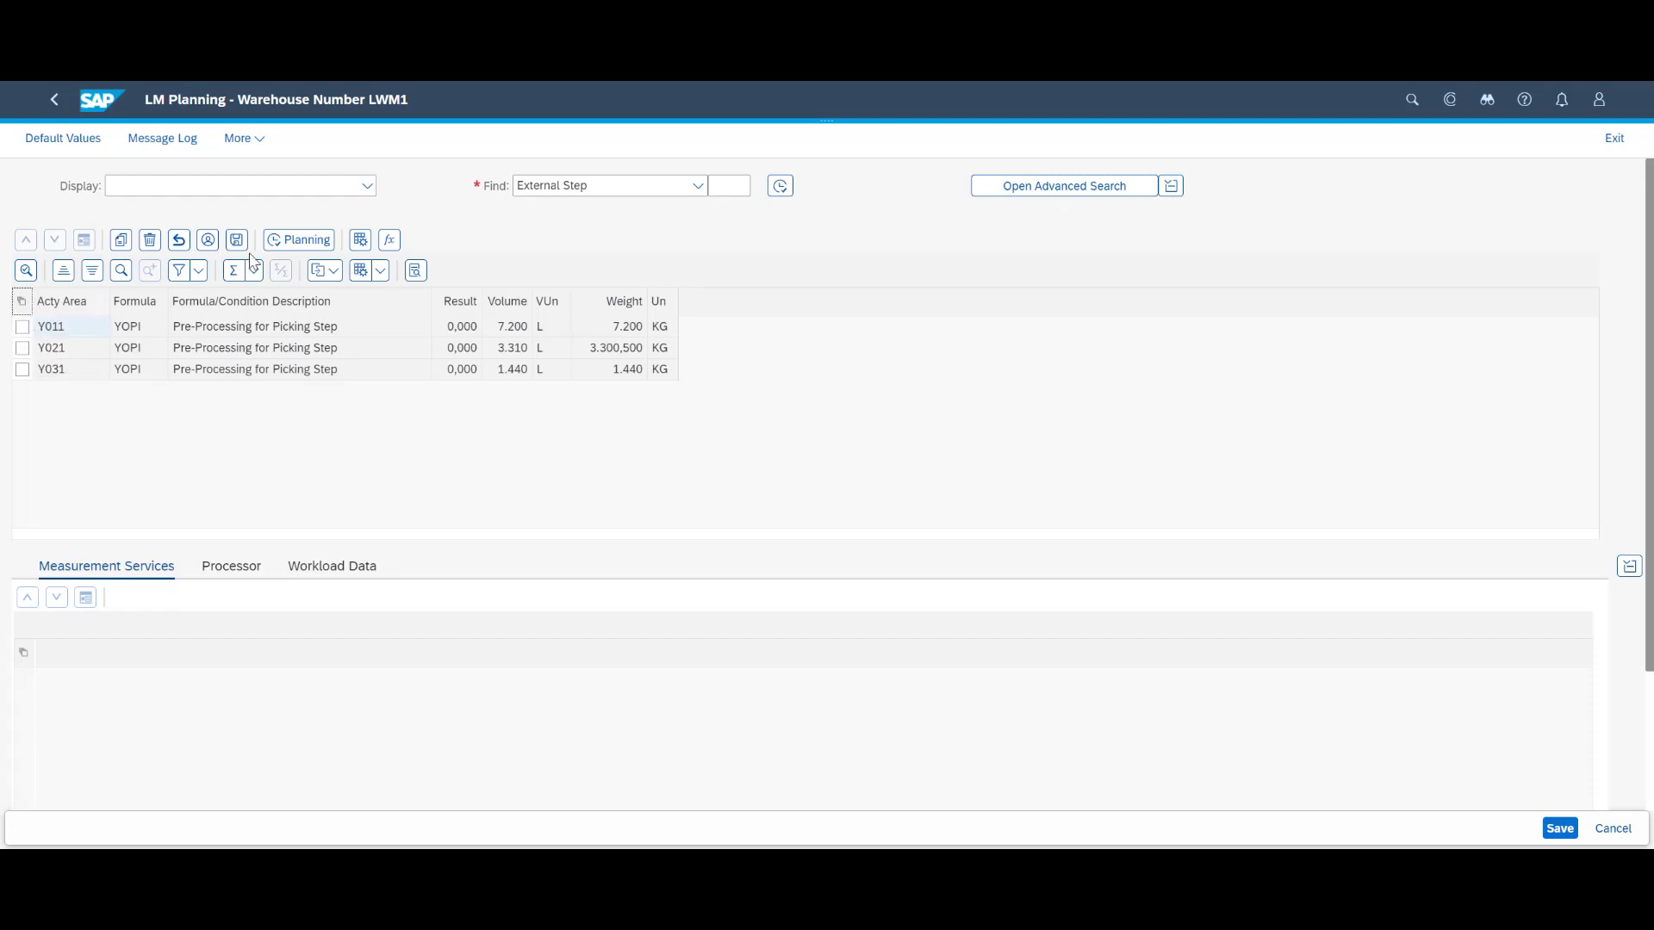
left_click(299, 240)
left_click(321, 568)
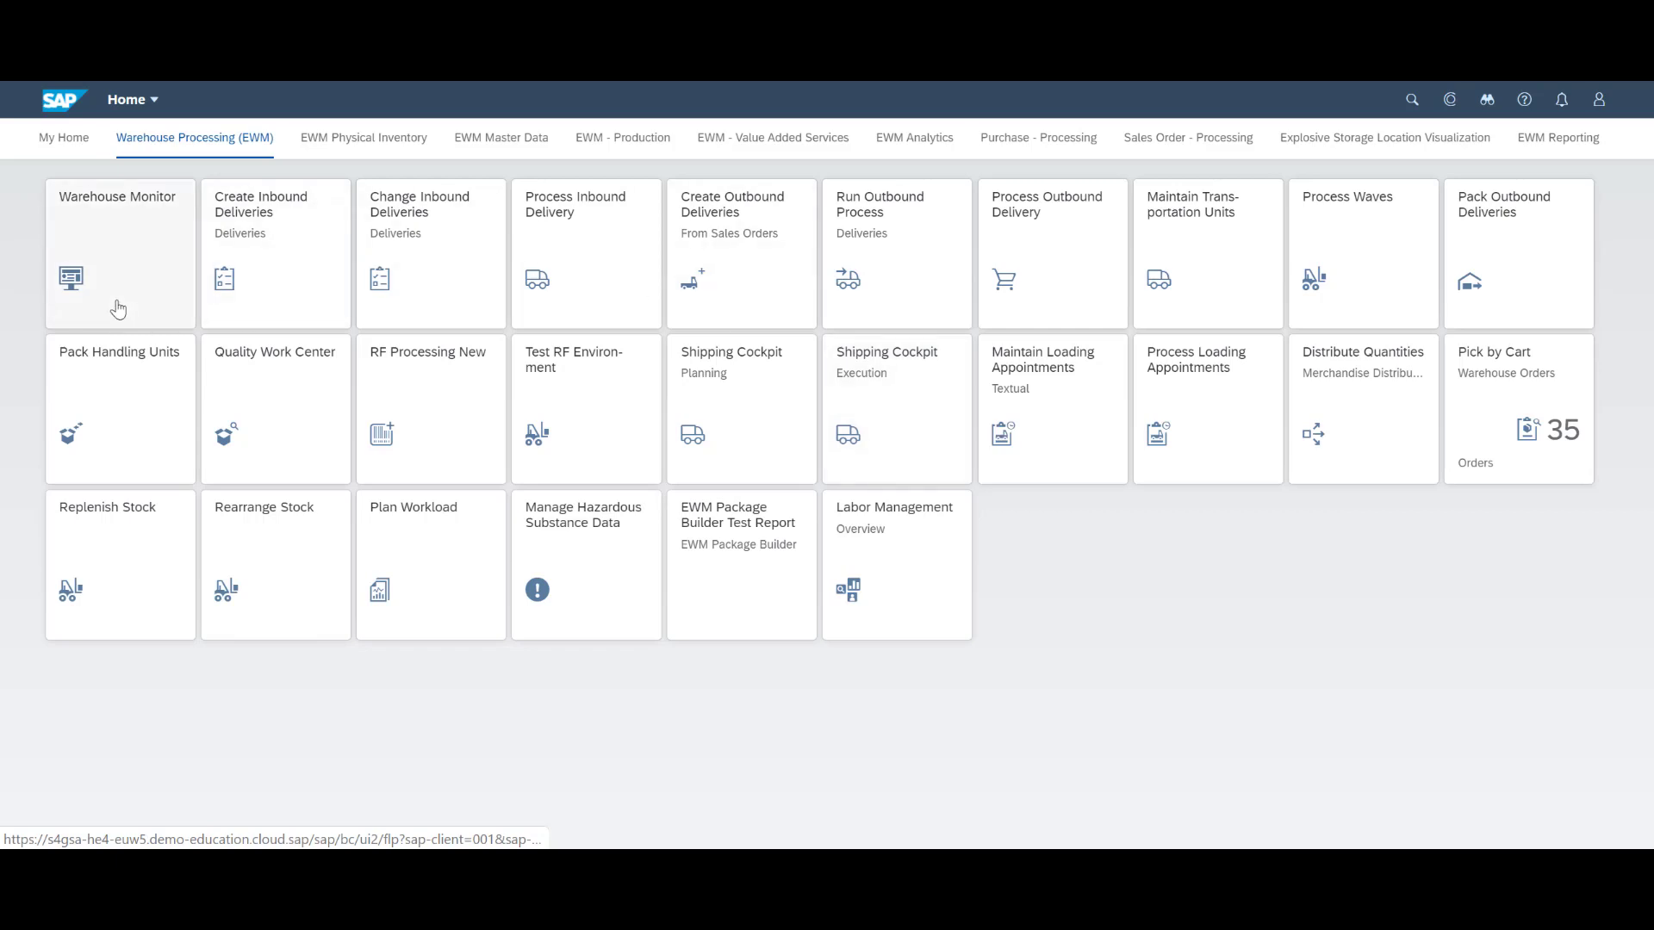
Open the Outbound Delivery Order search under Outbound > Documents in the Warehouse Monitor
left_click(118, 308)
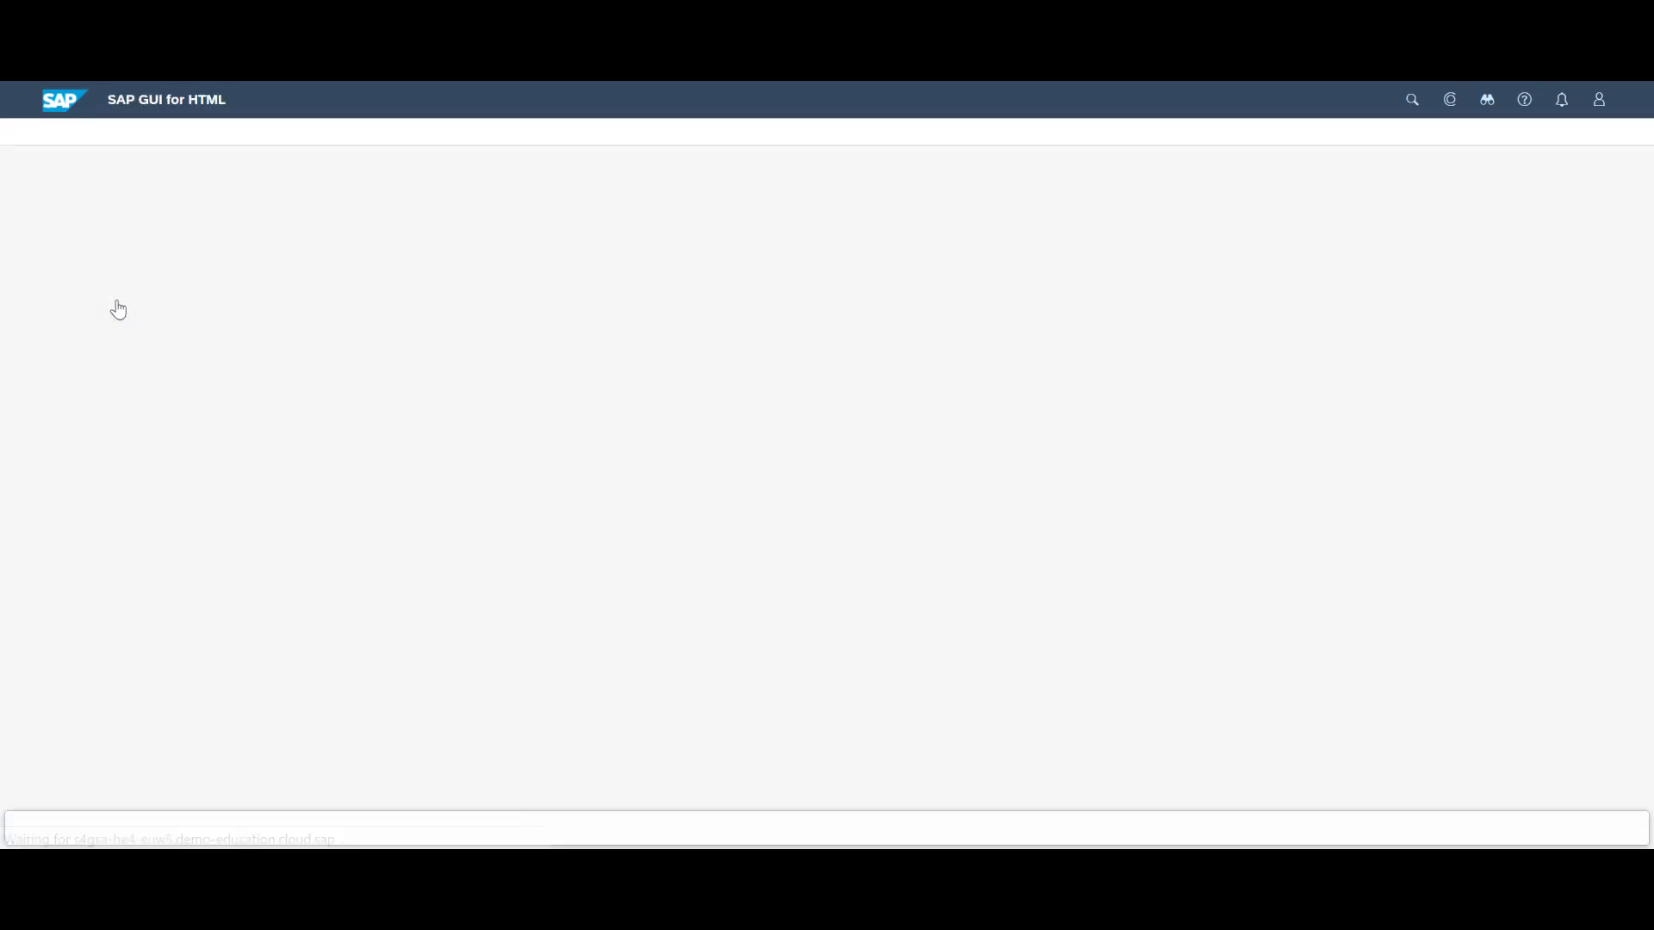
left_click(25, 174)
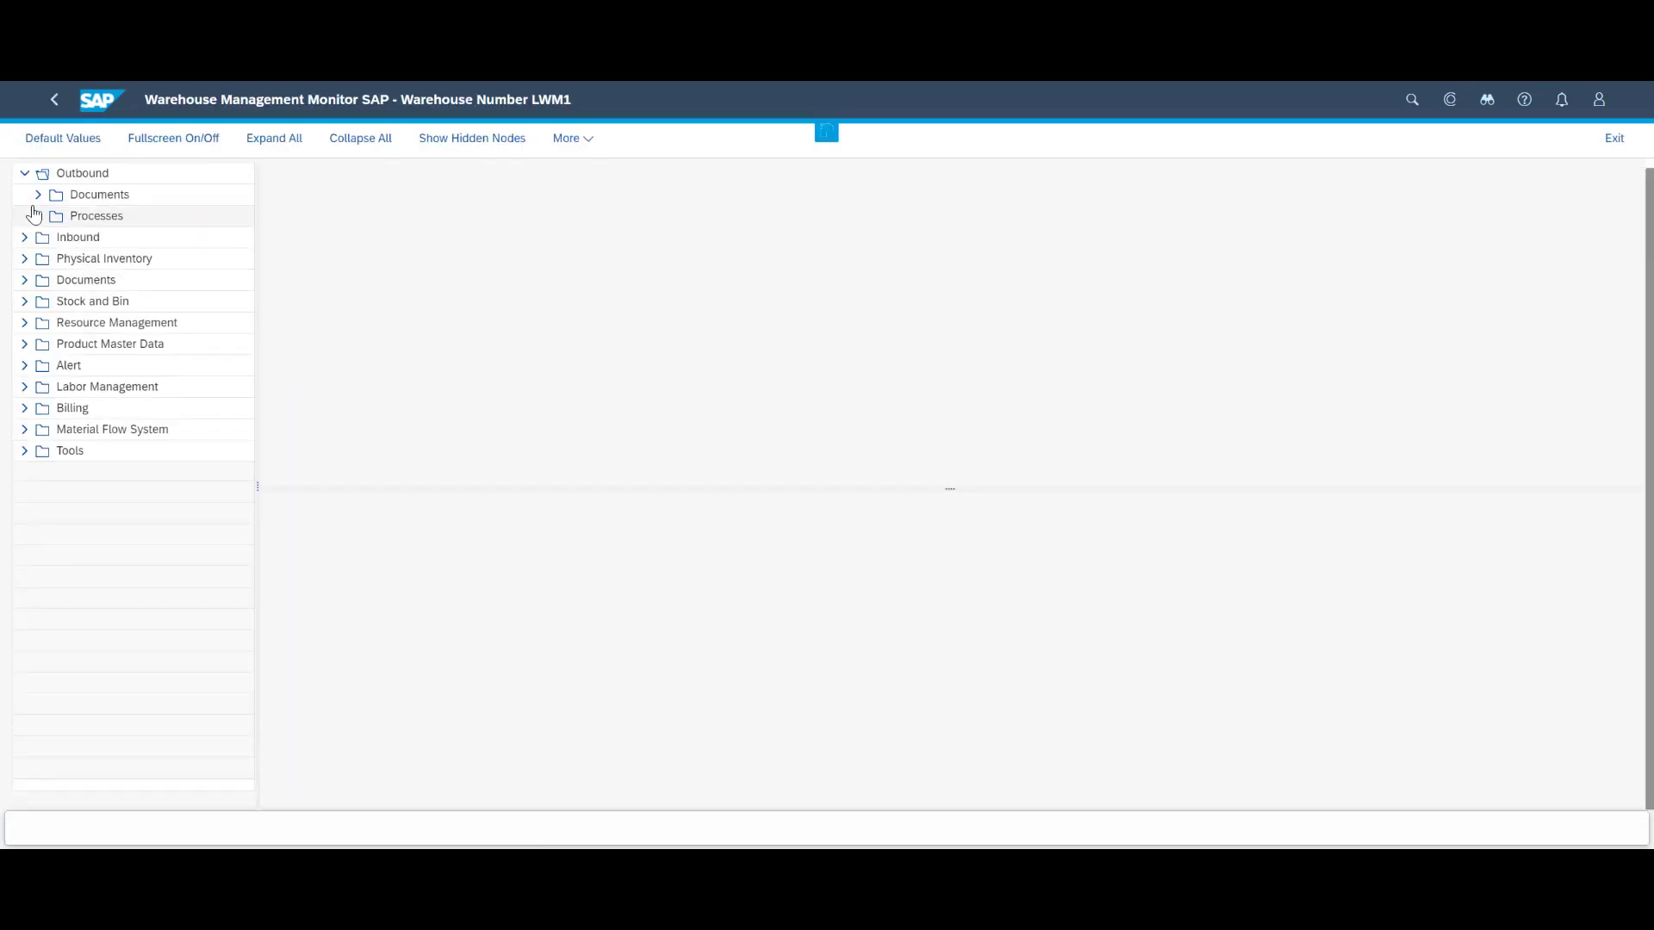
left_click(38, 194)
left_click(125, 261)
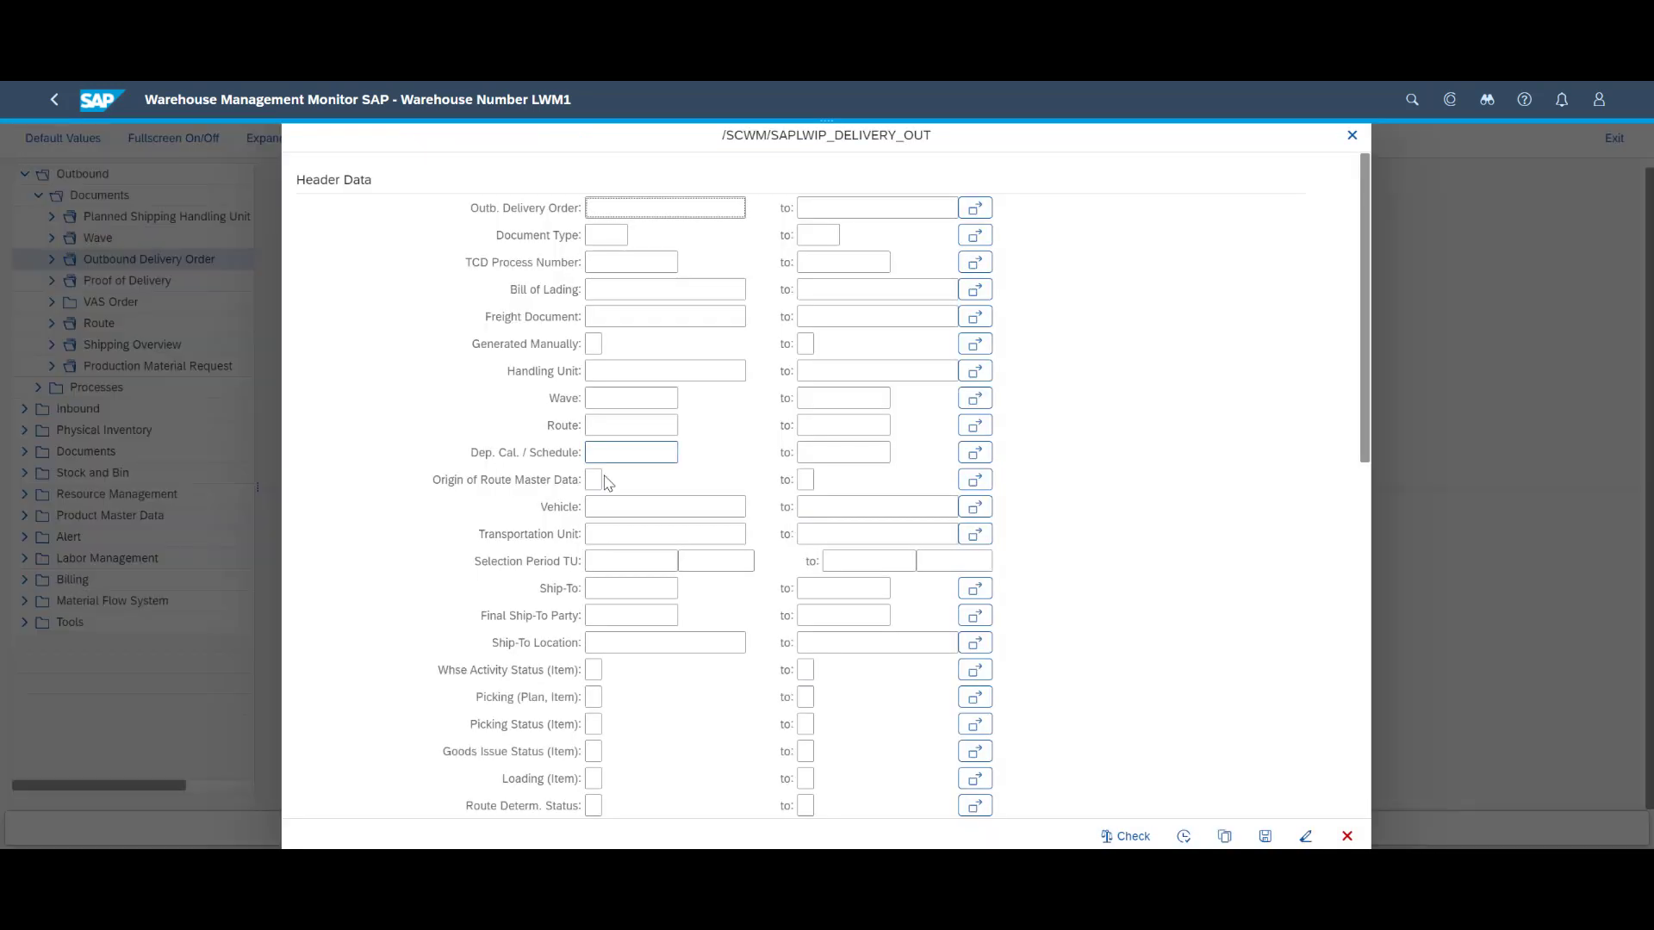
List delivery orders for LE deliveries 80181517 to 80181522 and select all six
scroll(594, 520, "down", 10)
left_click(631, 695)
type("80181517")
left_click(833, 702)
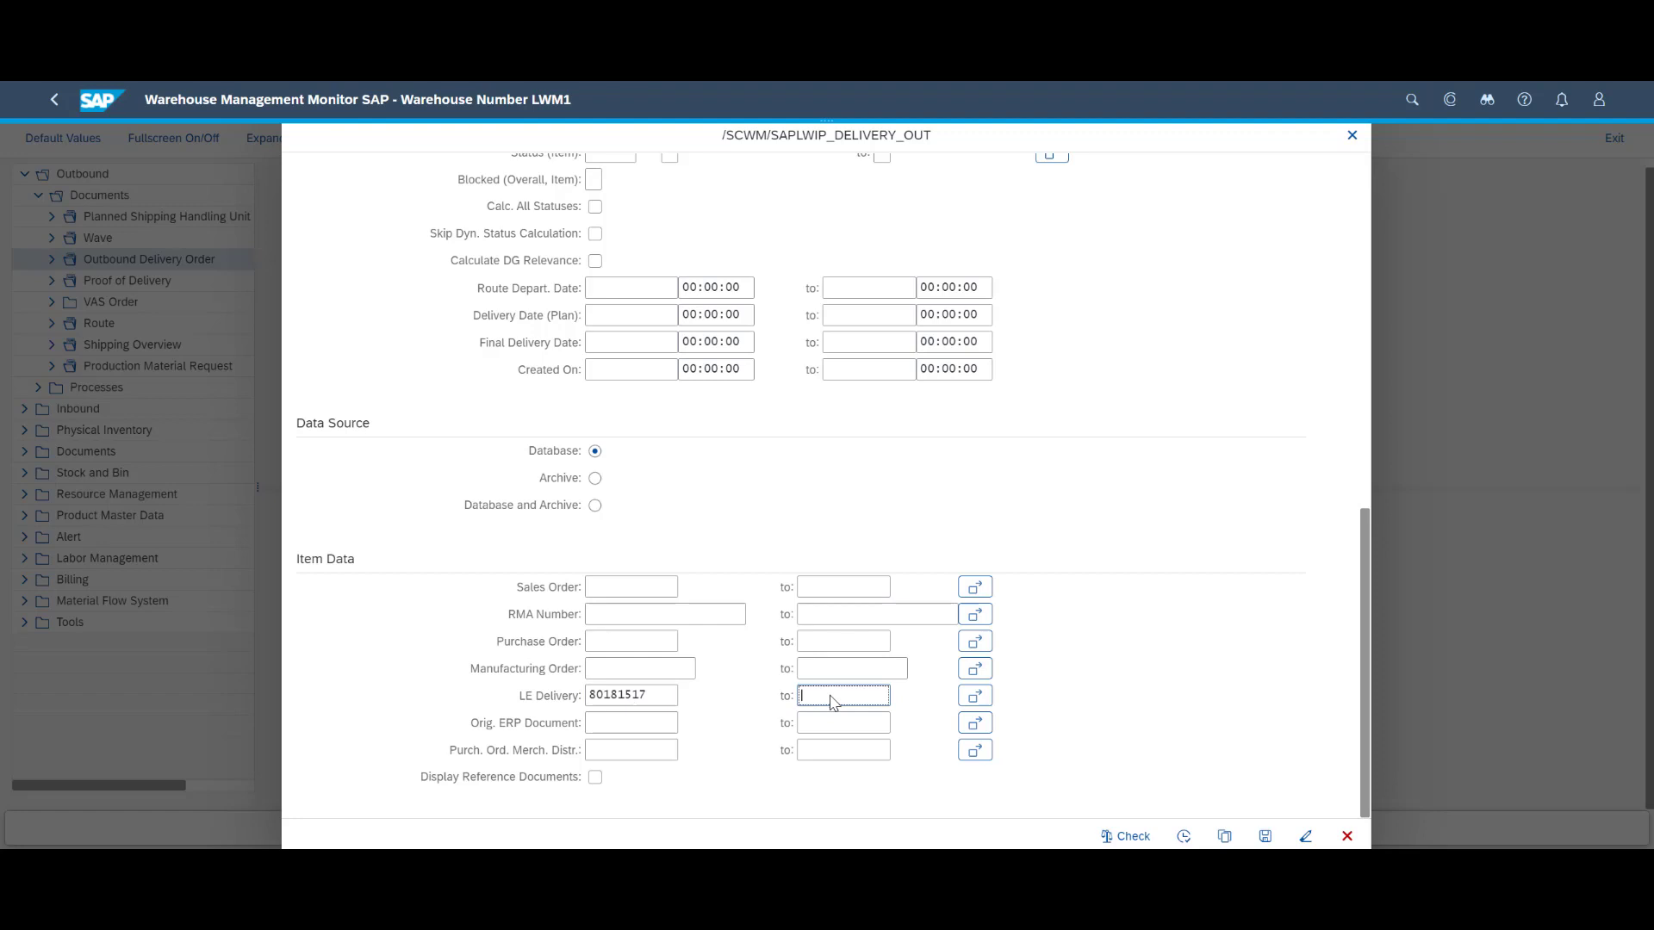
type("80181517")
type("2")
left_click(1183, 837)
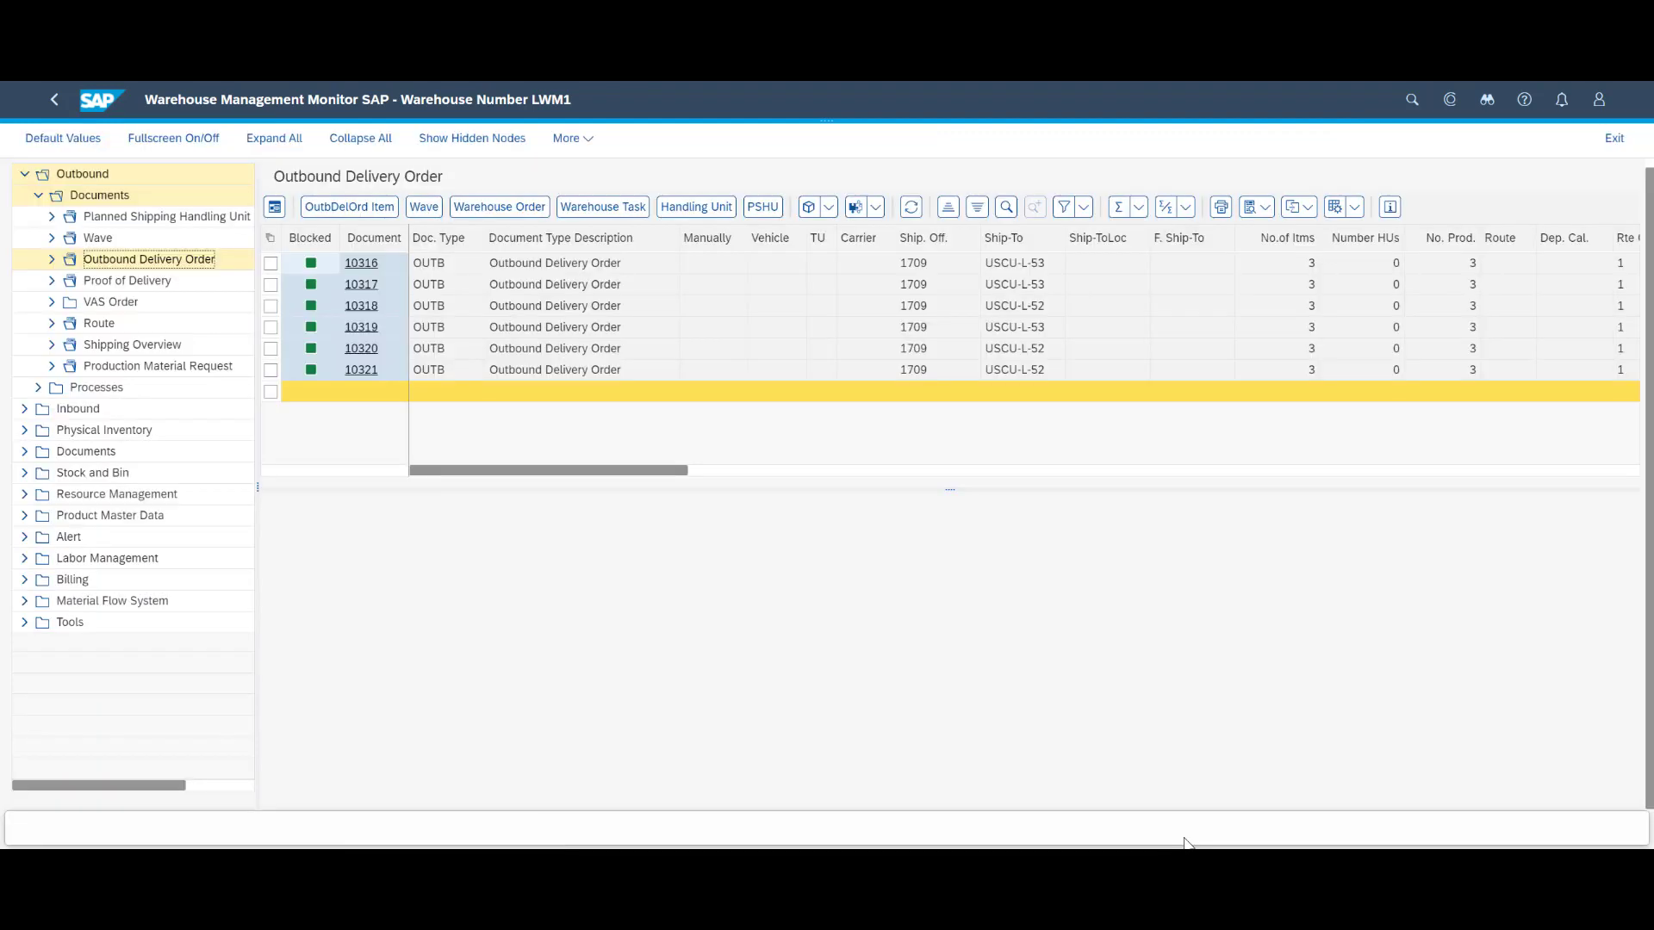
left_click(270, 238)
left_click(293, 267)
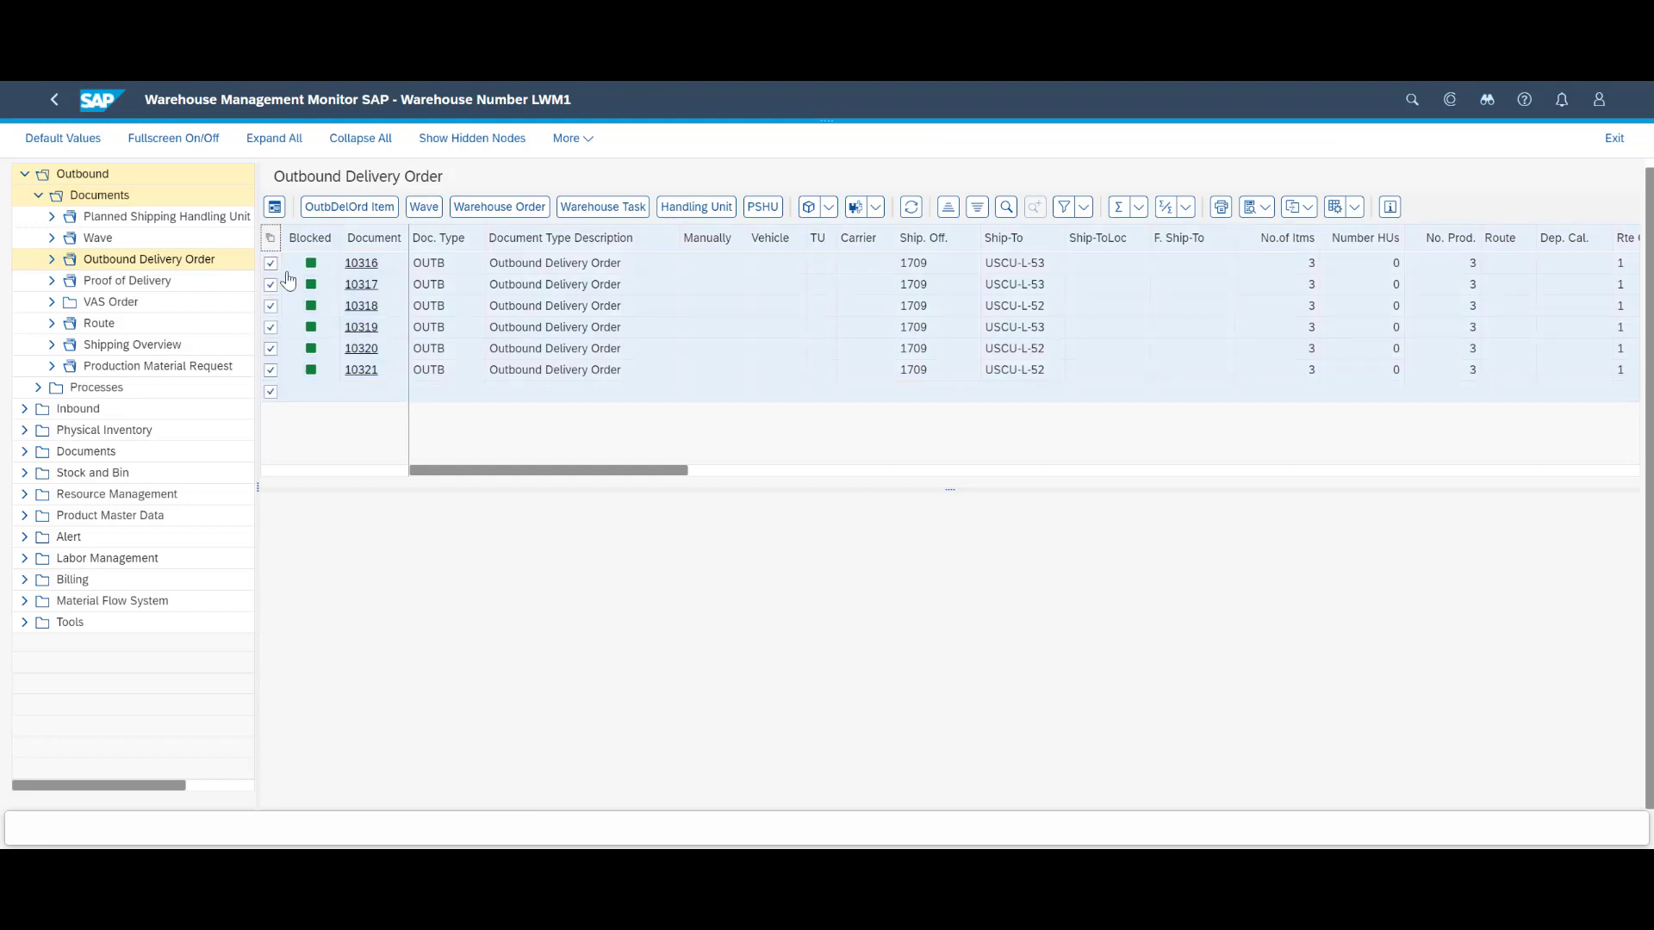
Show waves 1002 and 1003 for the selected orders and release both waves individually
left_click(424, 208)
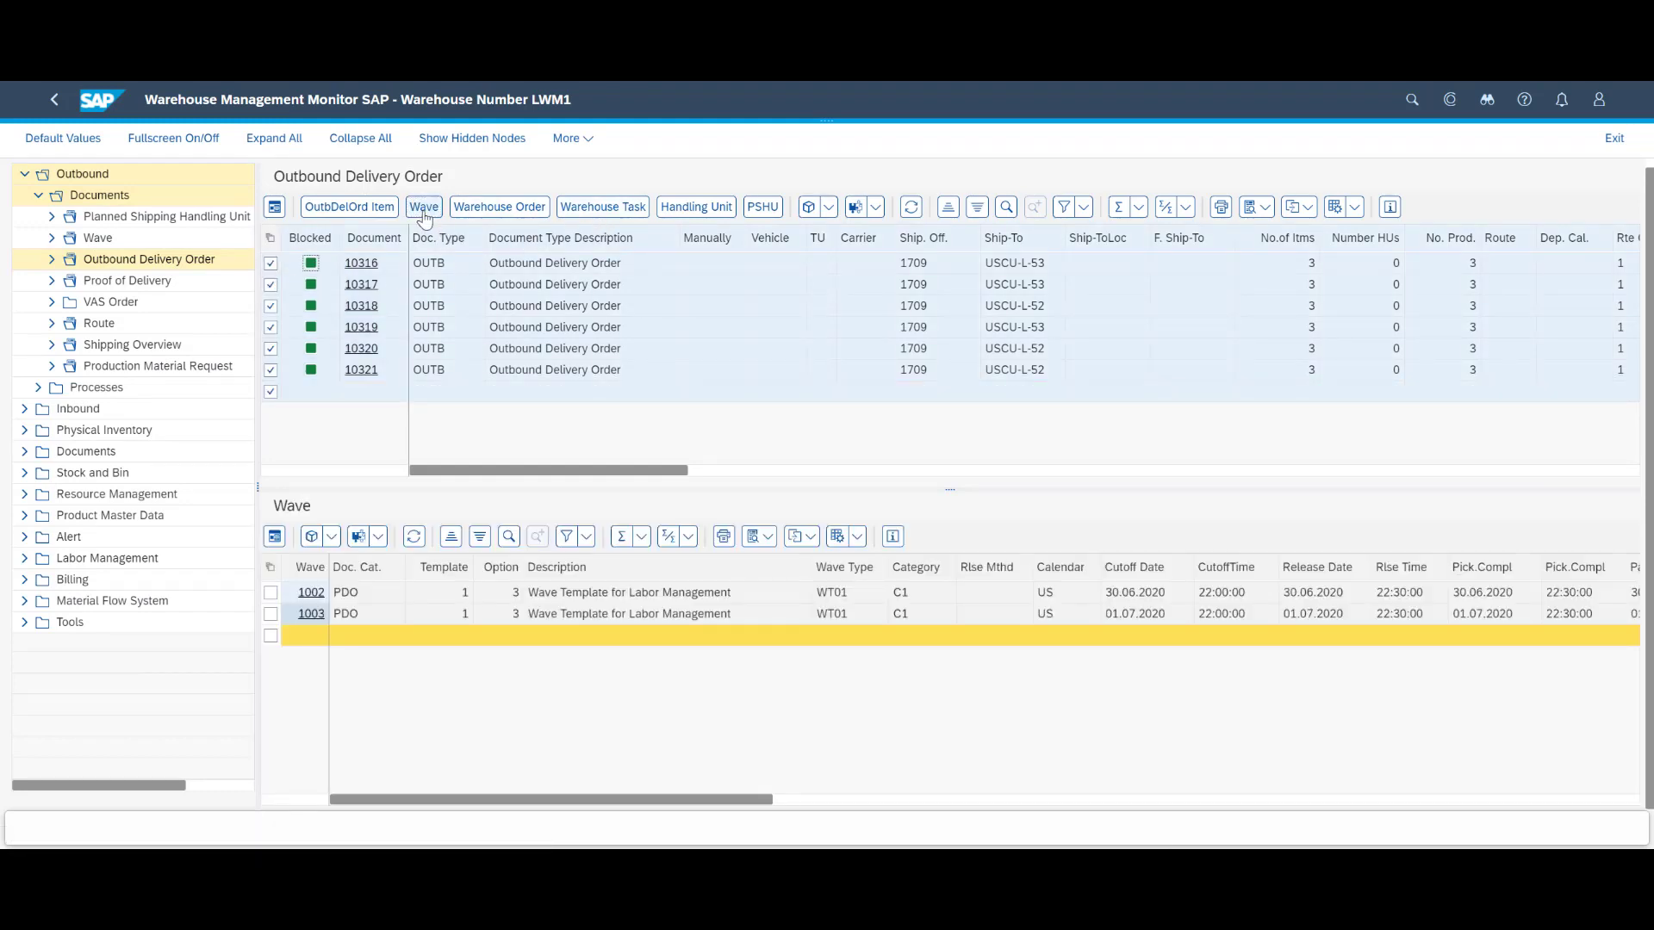
left_click(270, 567)
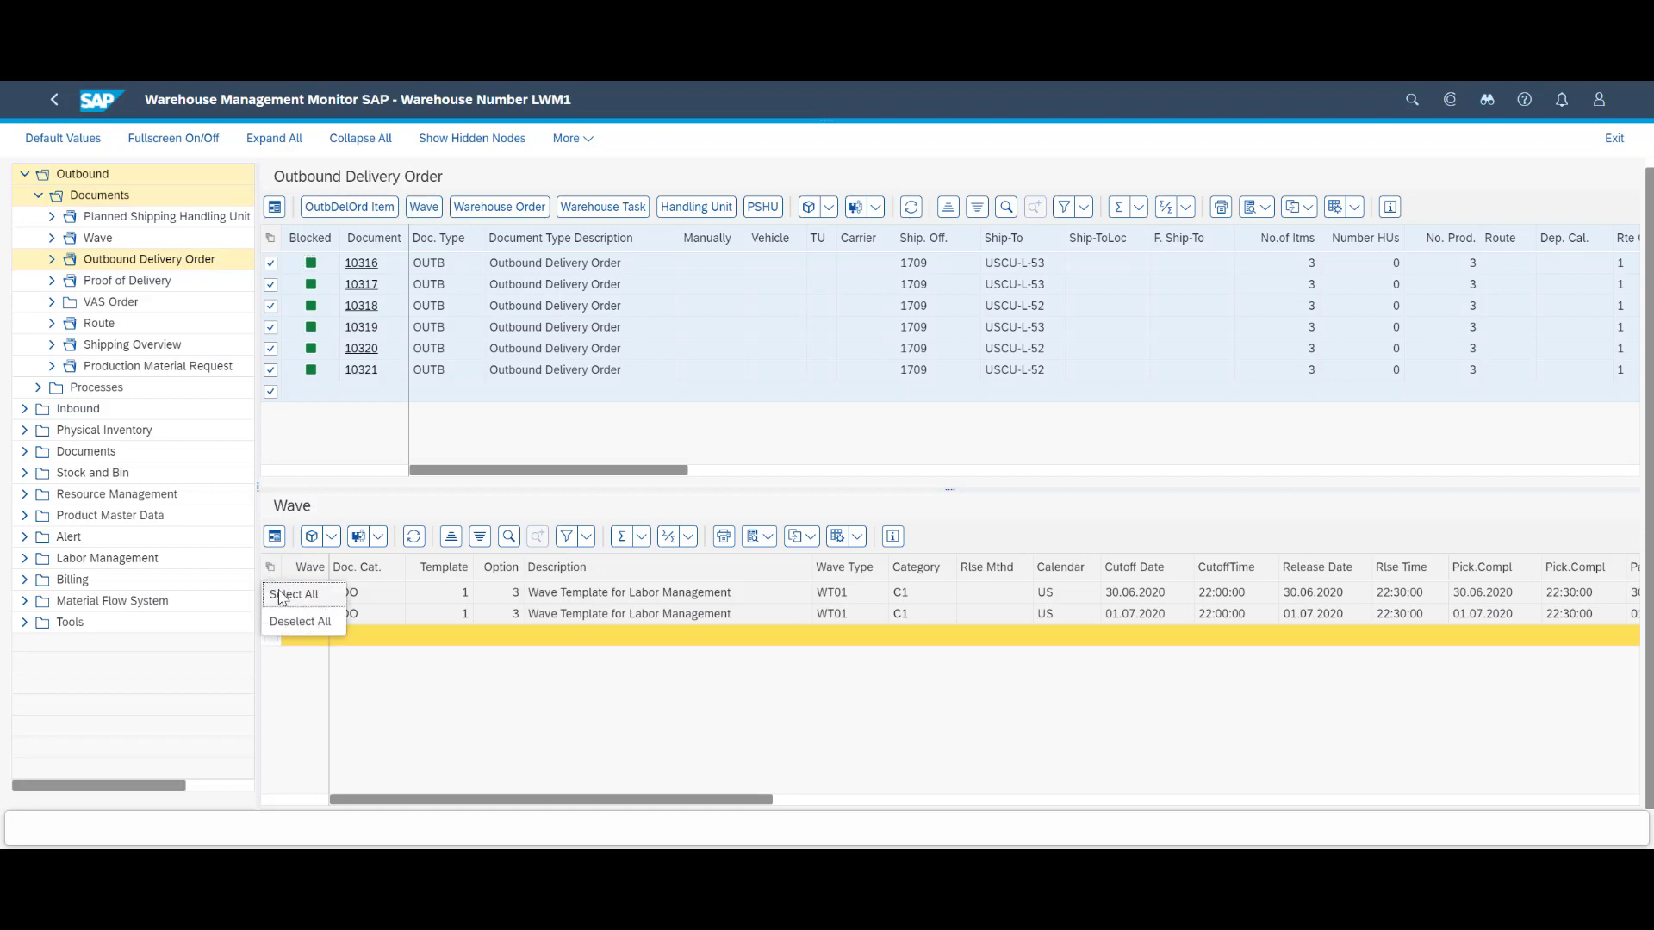
left_click(284, 595)
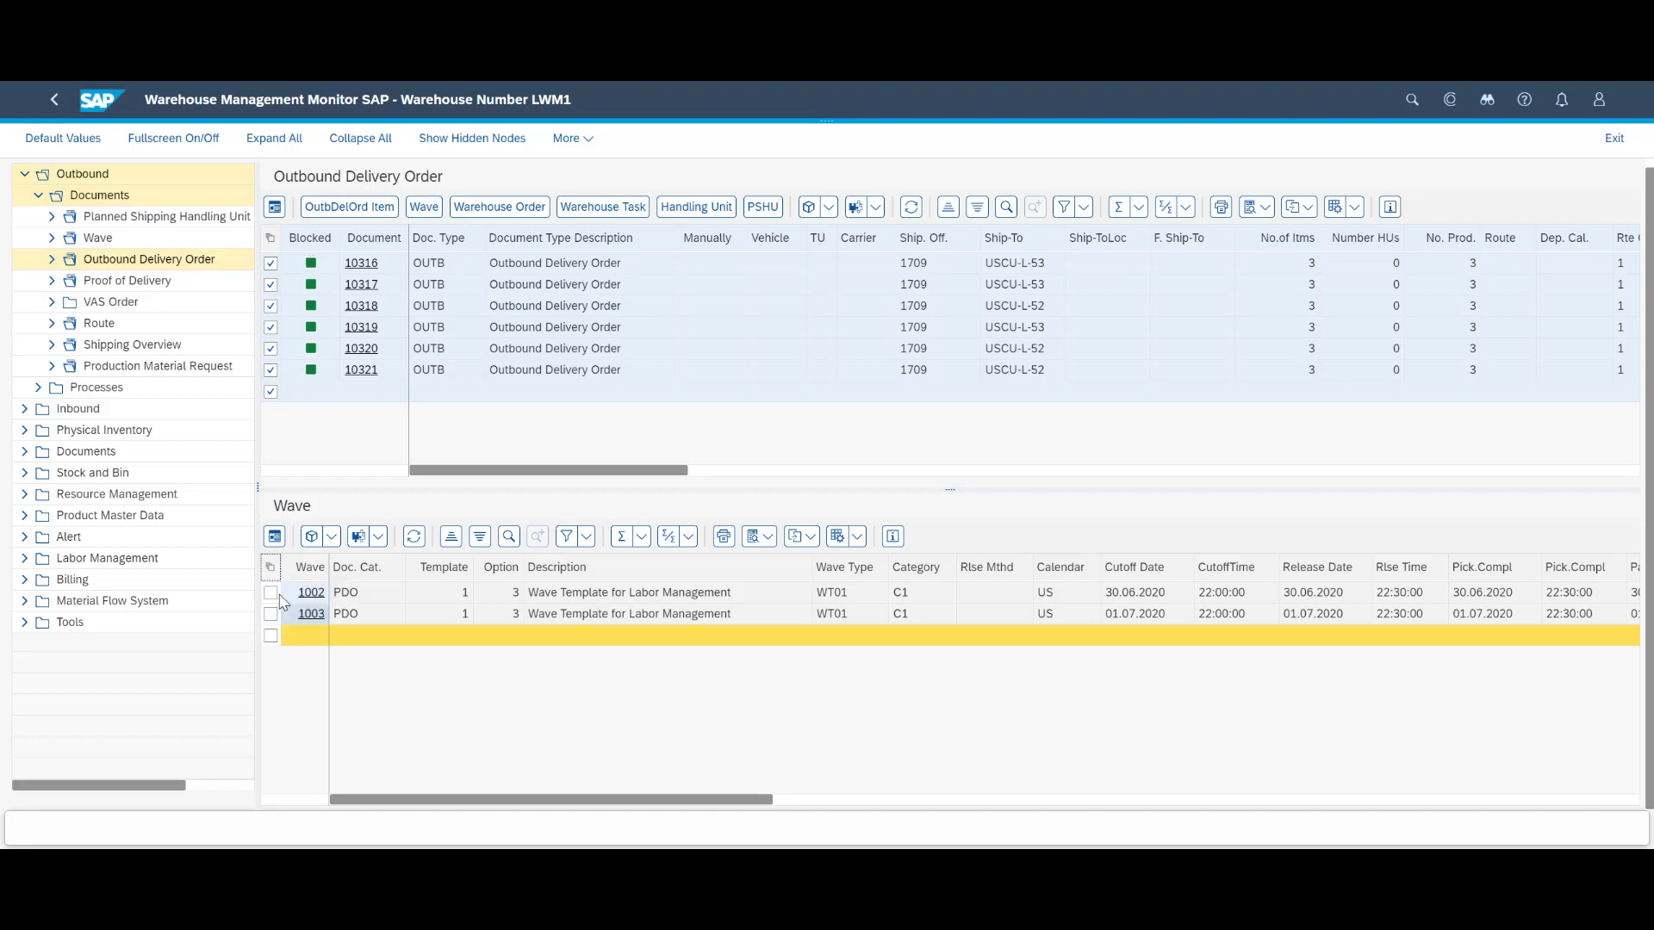
left_click(331, 536)
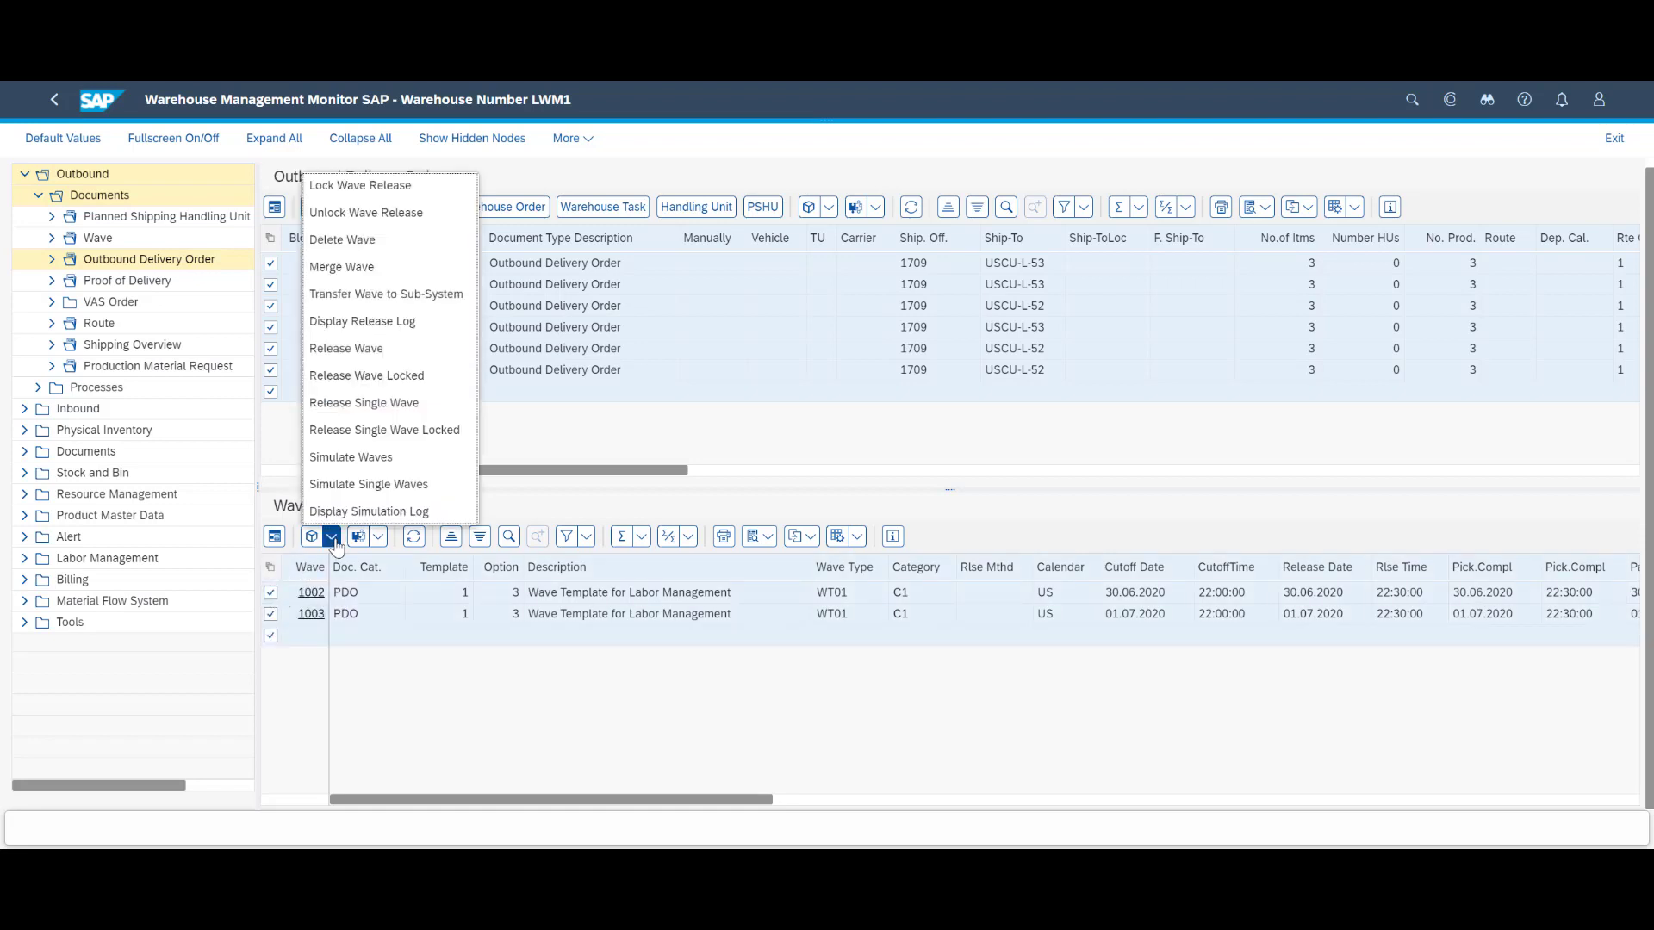
left_click(375, 408)
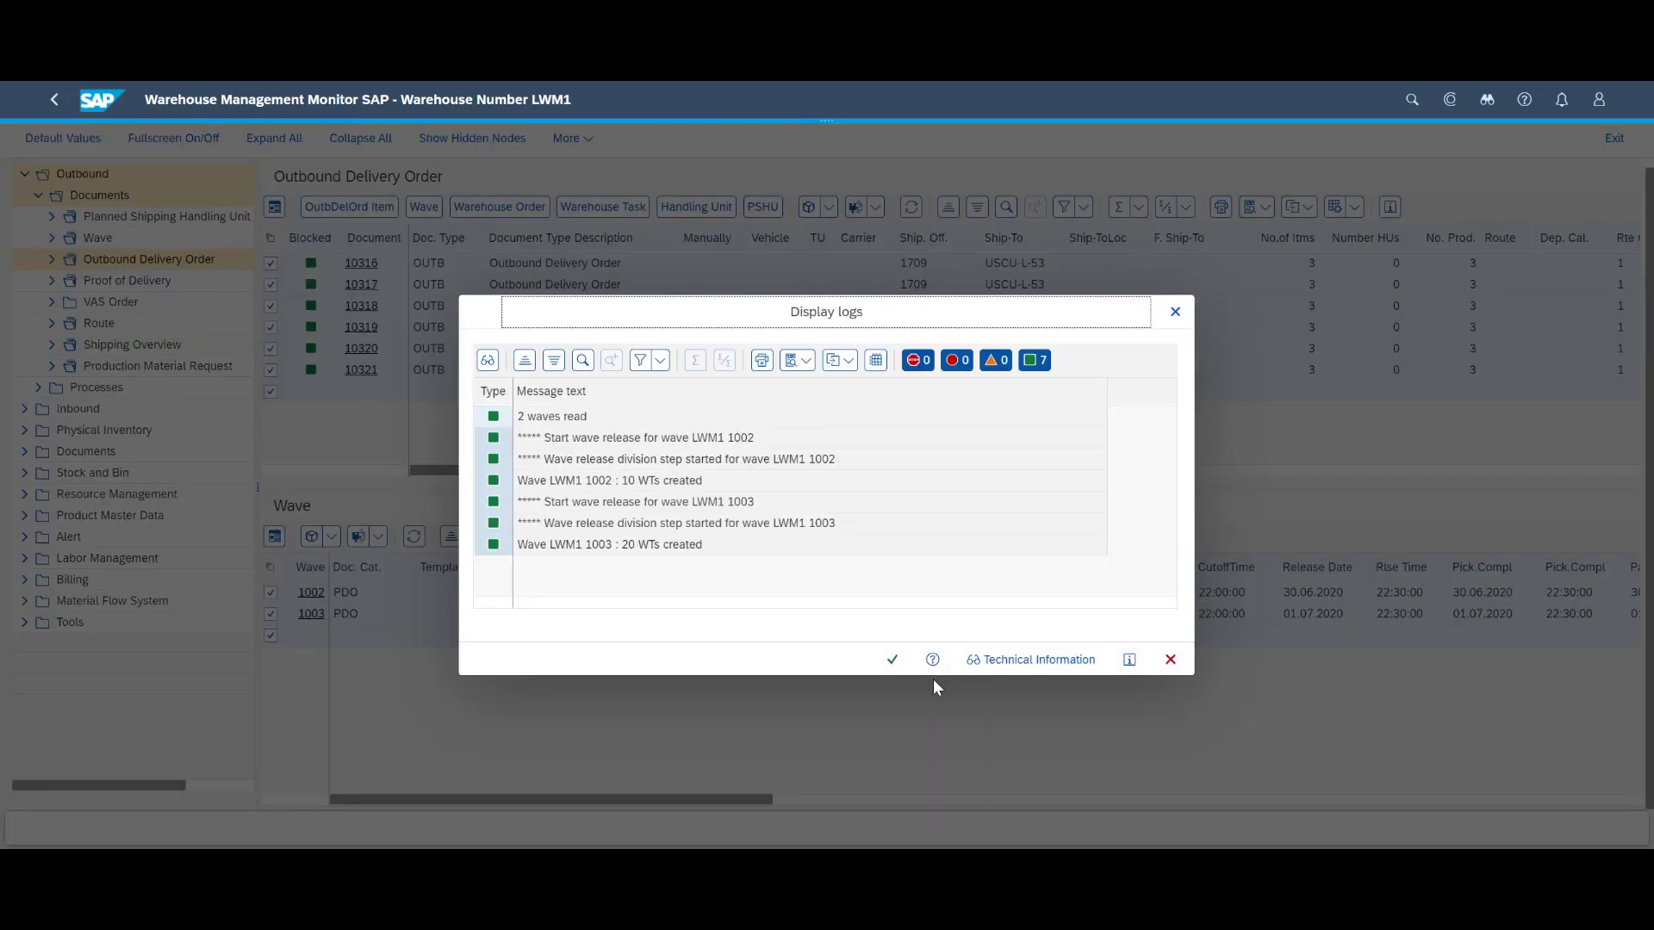
left_click(890, 660)
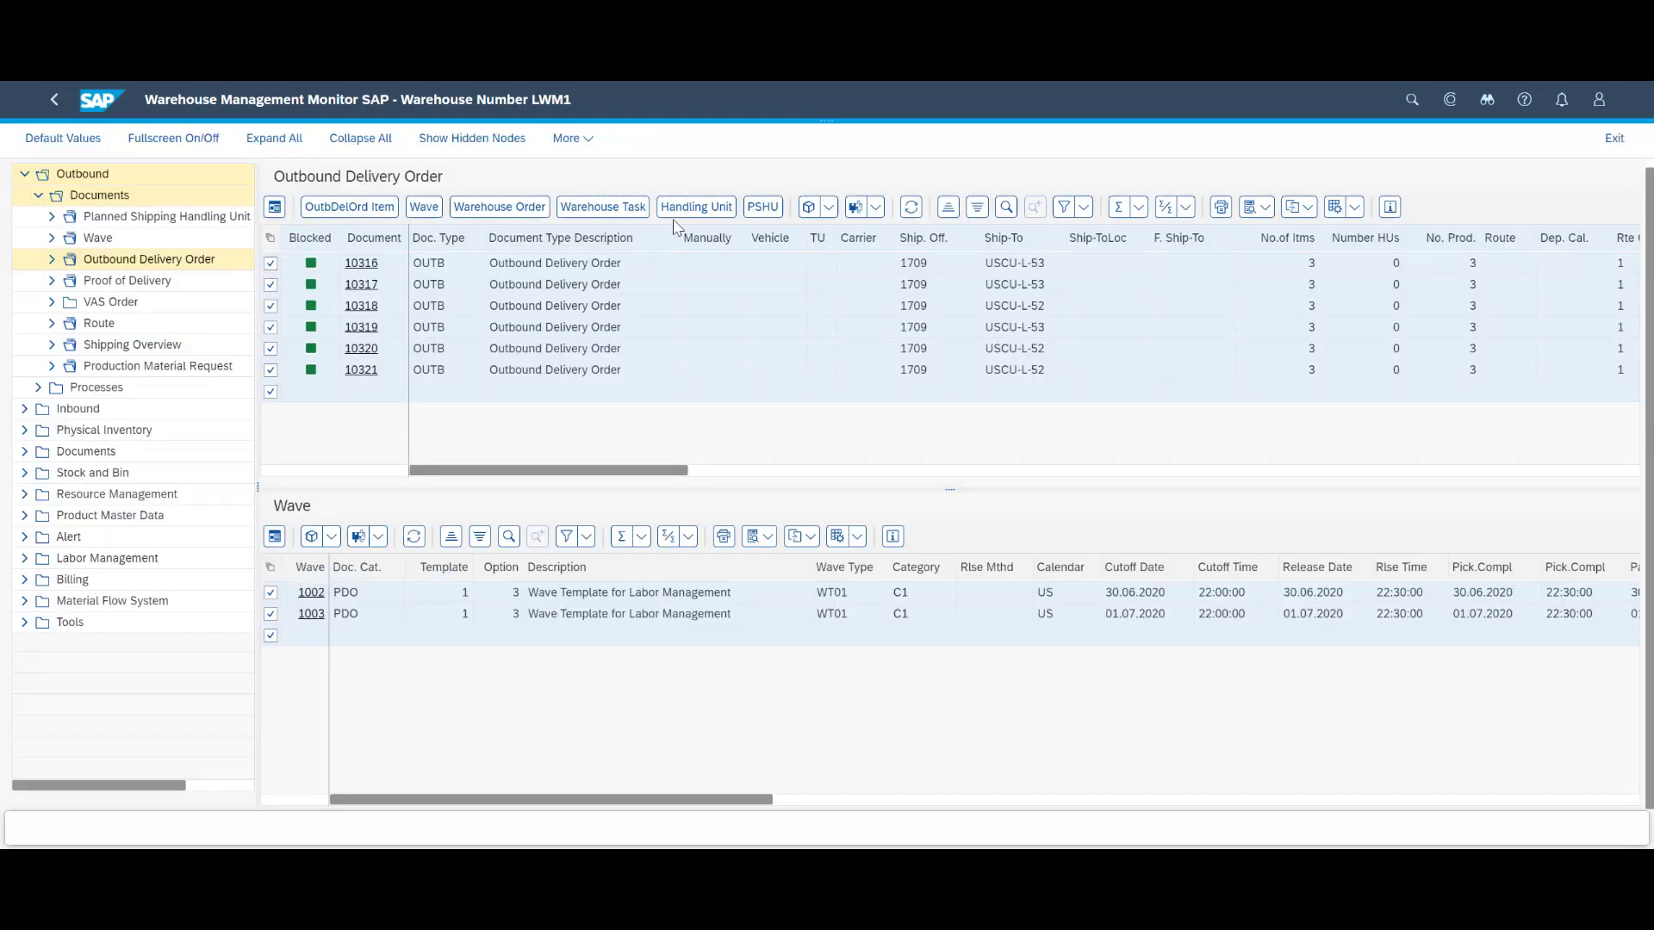
Show the six warehouse orders for the selected deliveries and expand the Labor Management node
left_click(505, 209)
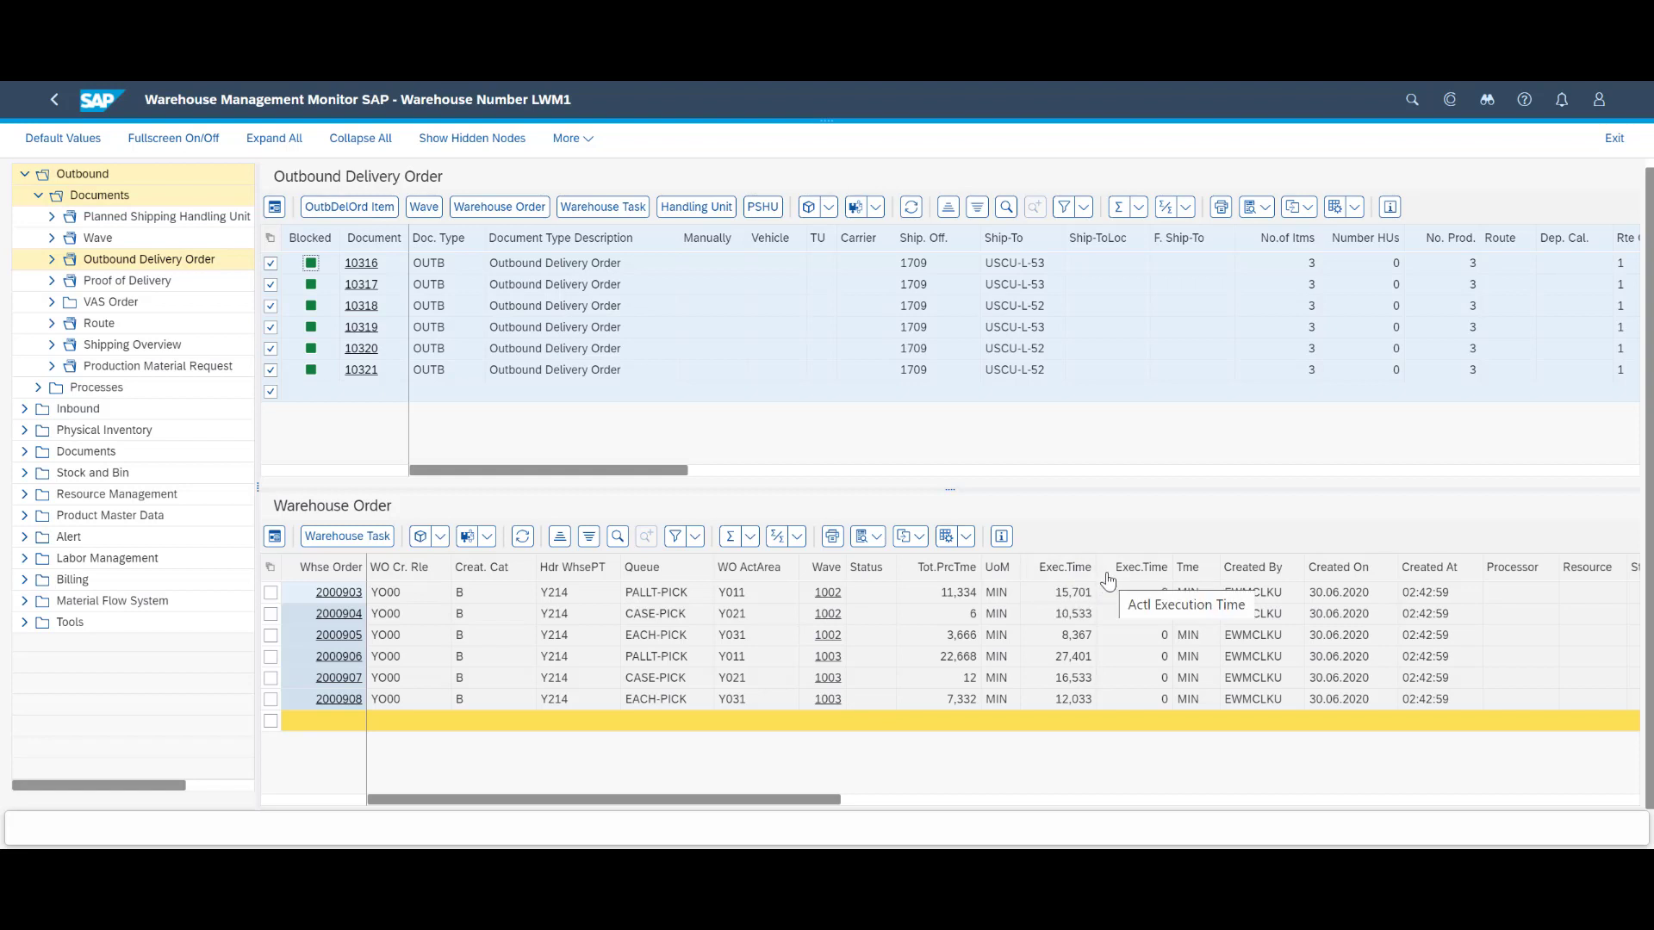
left_click(24, 558)
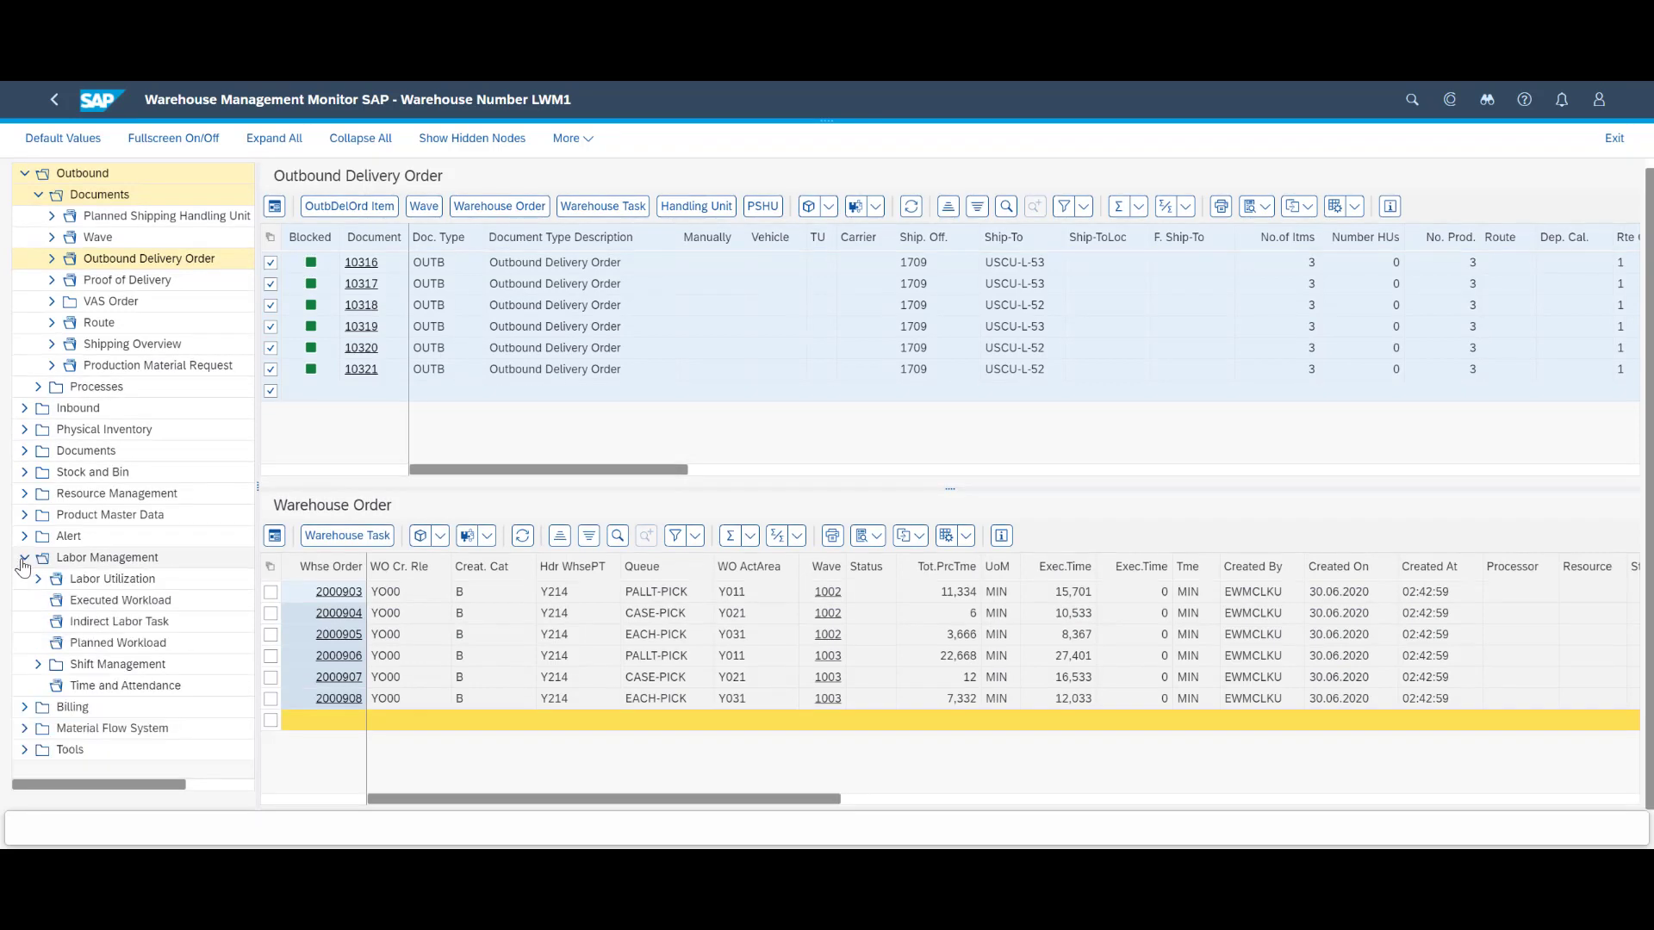
Run the Planned Workload selection for wave range 1002 to 1003
left_click(89, 648)
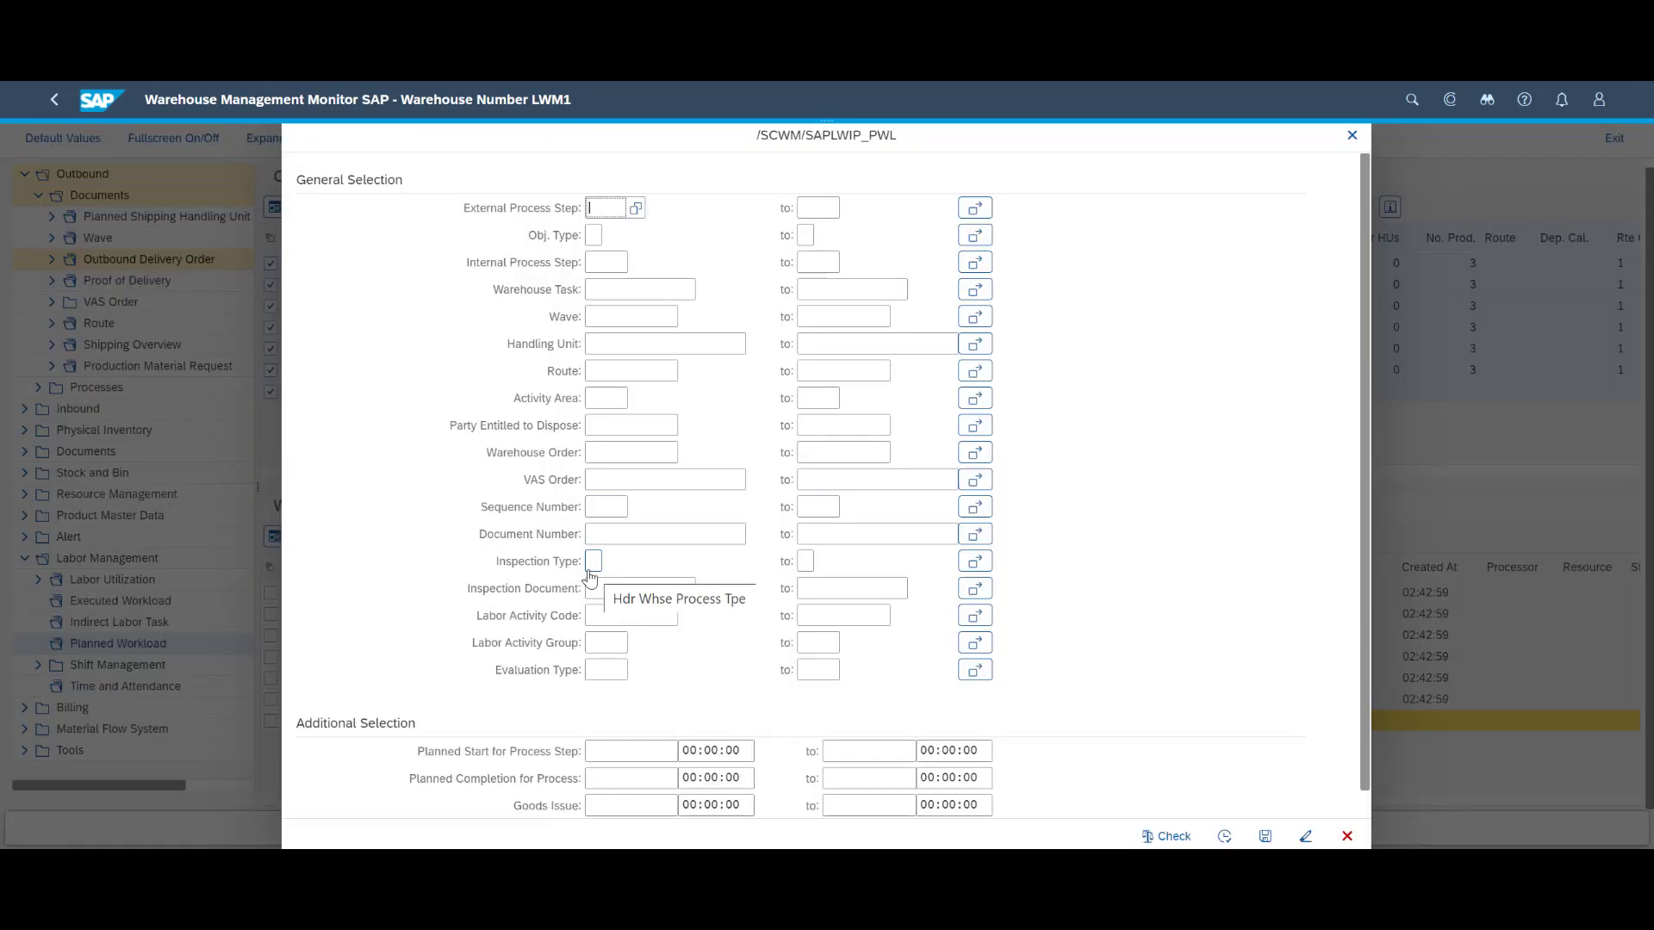
left_click(596, 319)
type("1002")
key("Tab")
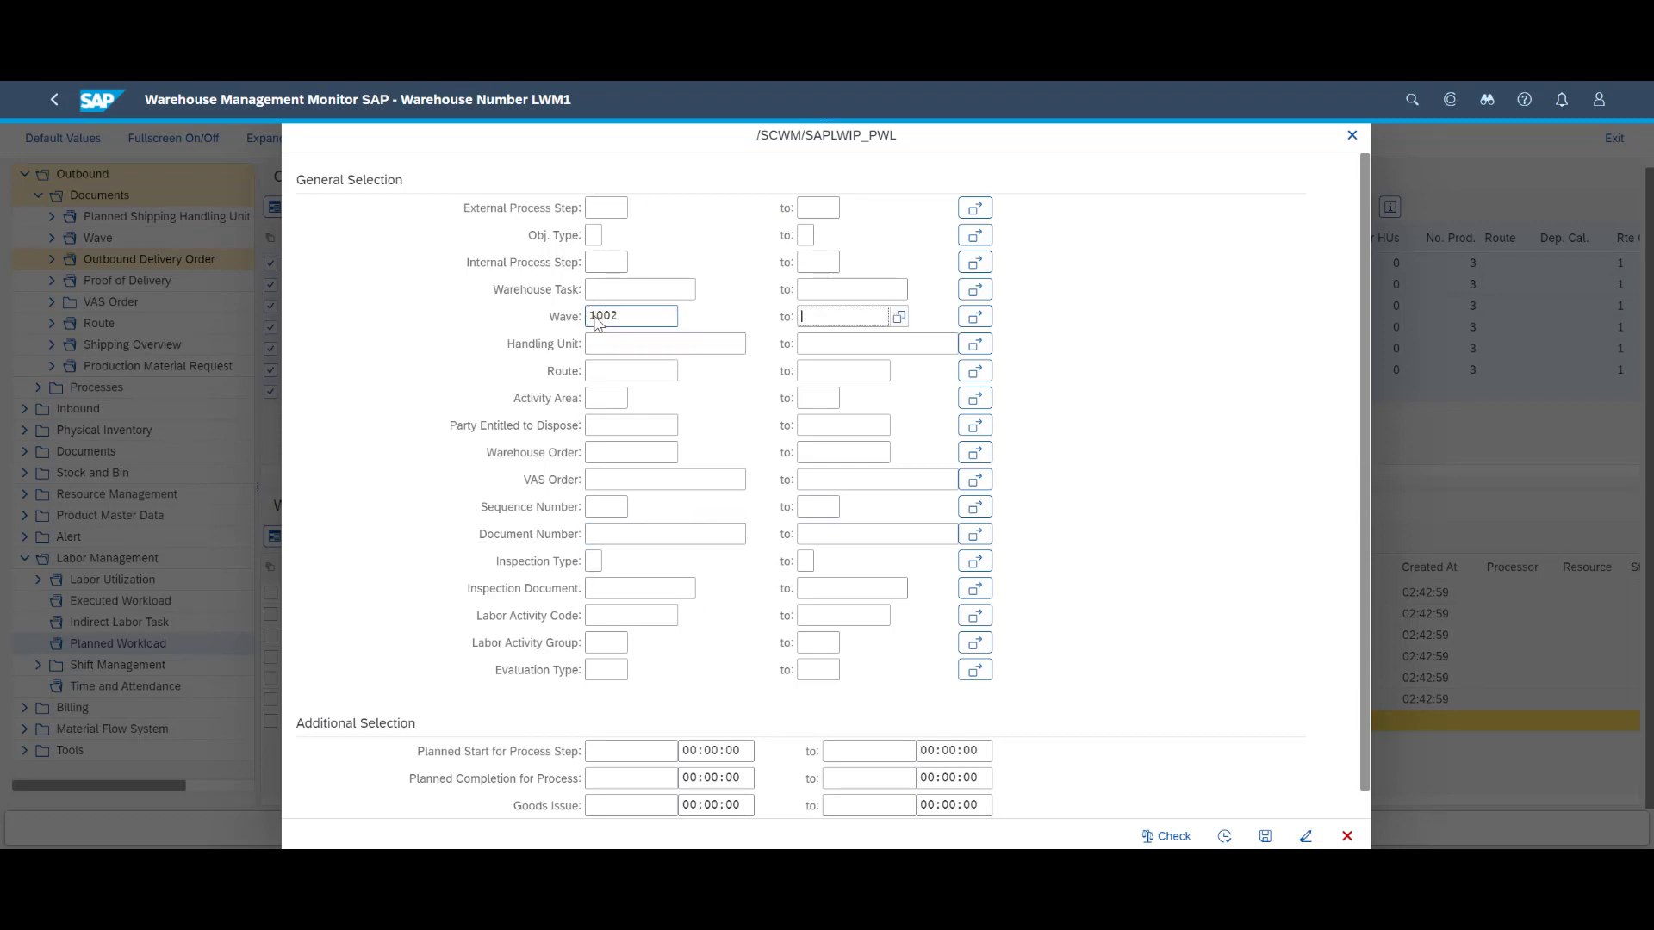
type("1003")
key("Return")
left_click(1224, 835)
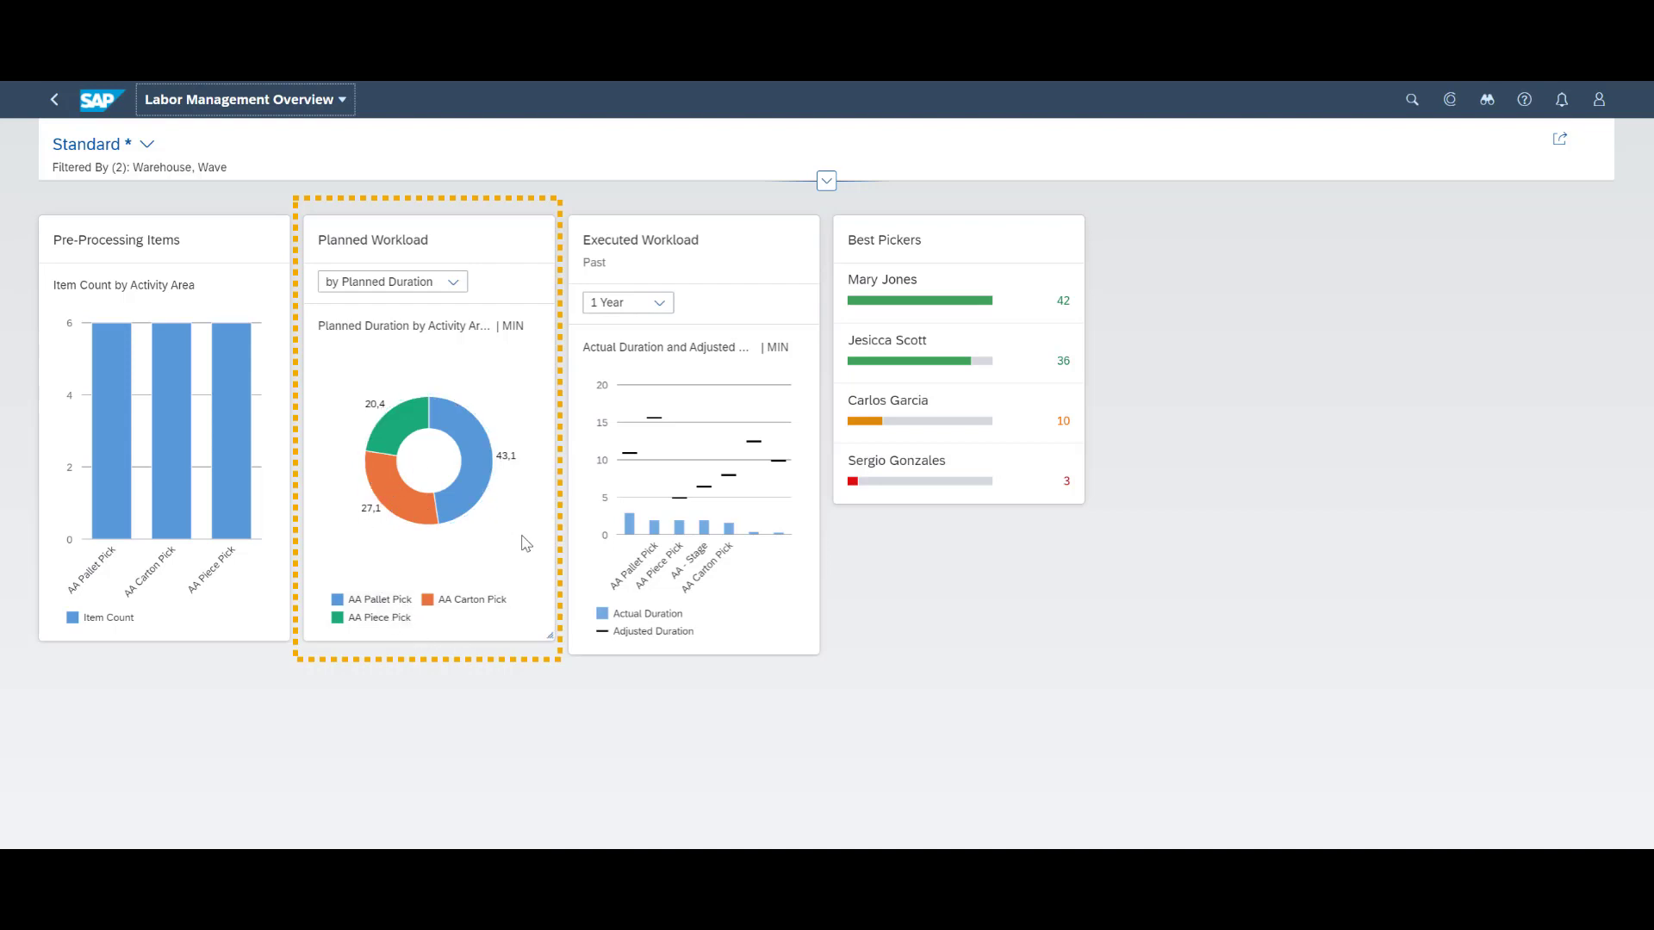
Toggle the Planned Workload card to travel time and back, then open AA Pallet Pick's YOPI step
mouse_move(463, 509)
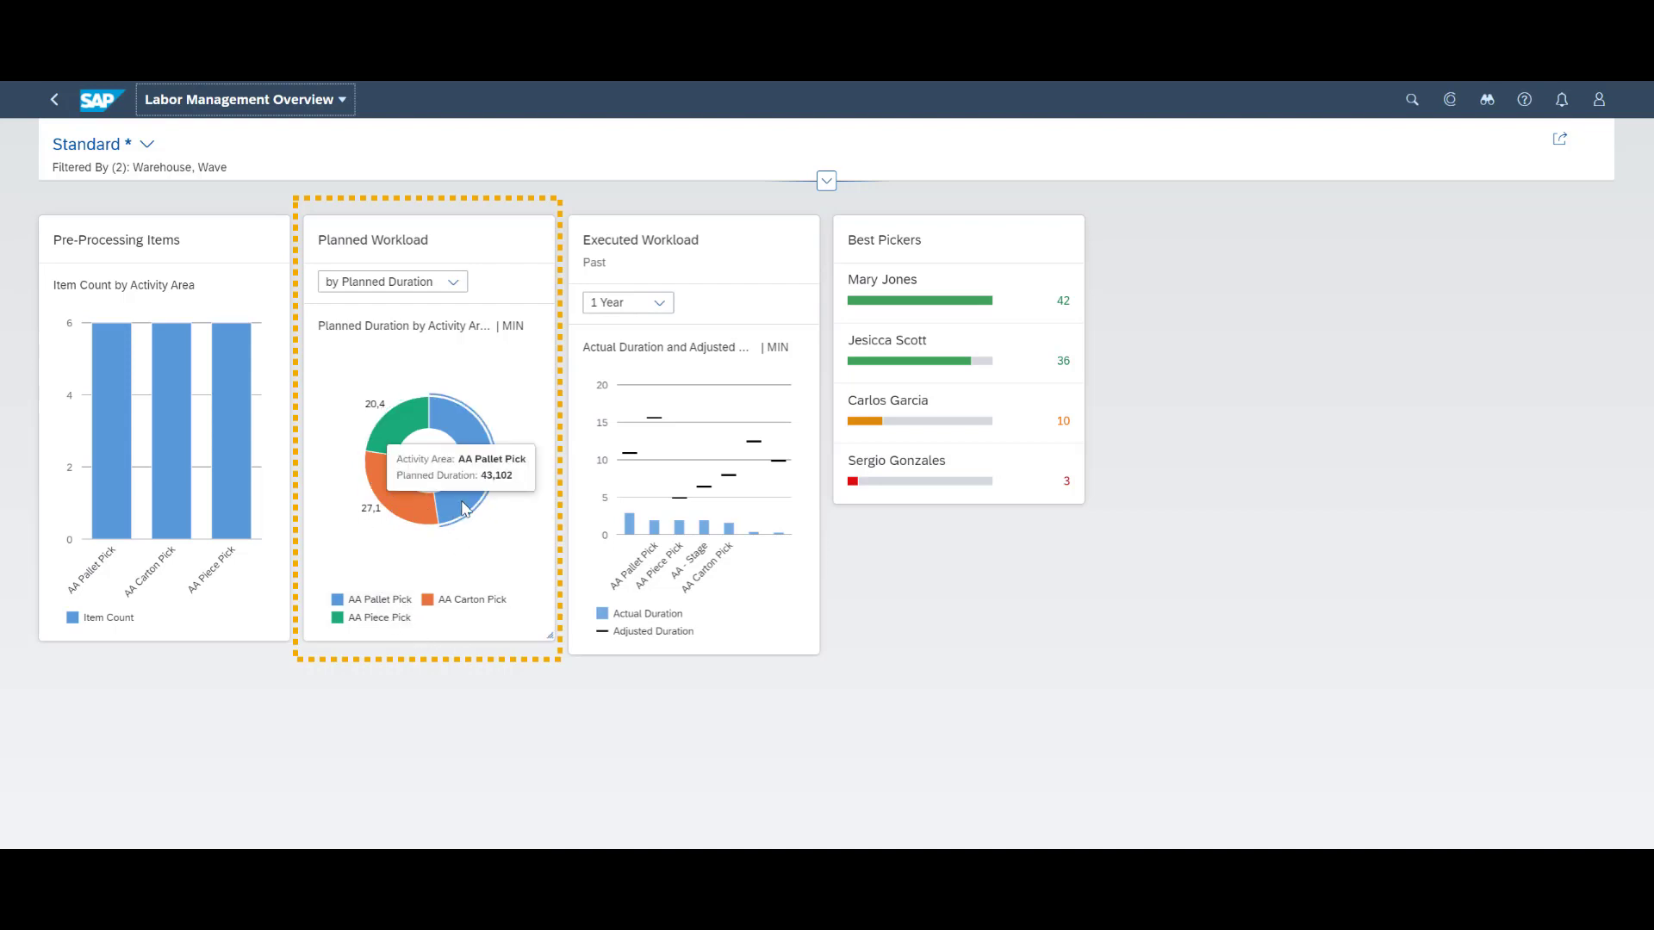
mouse_move(406, 514)
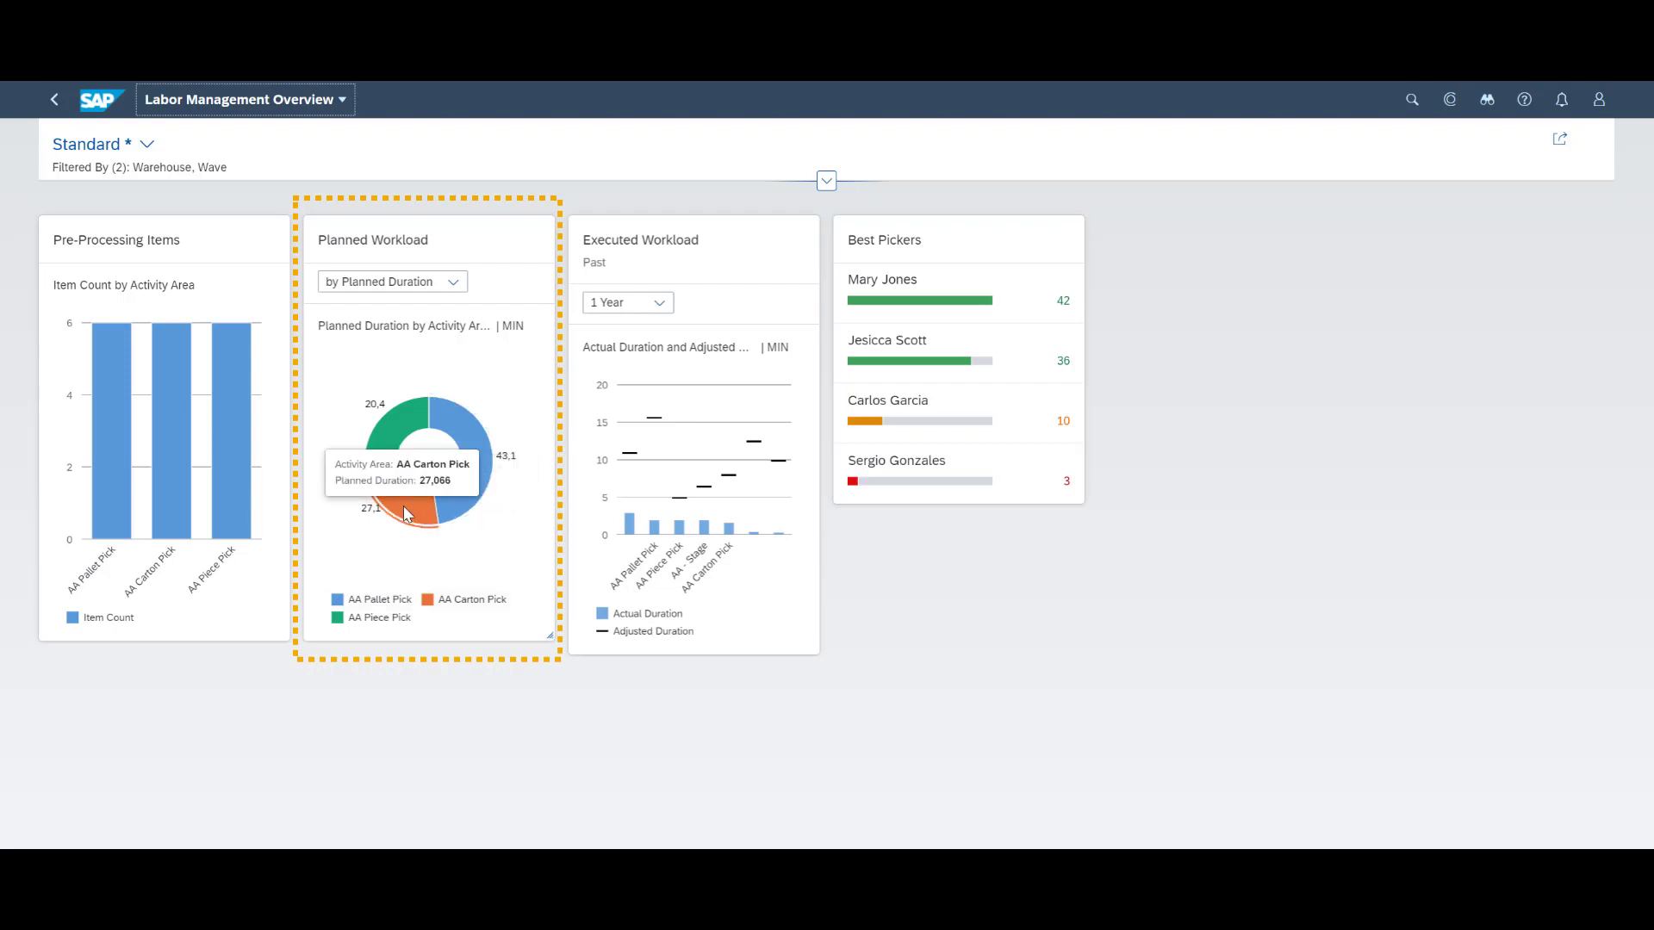
left_click(452, 282)
left_click(424, 334)
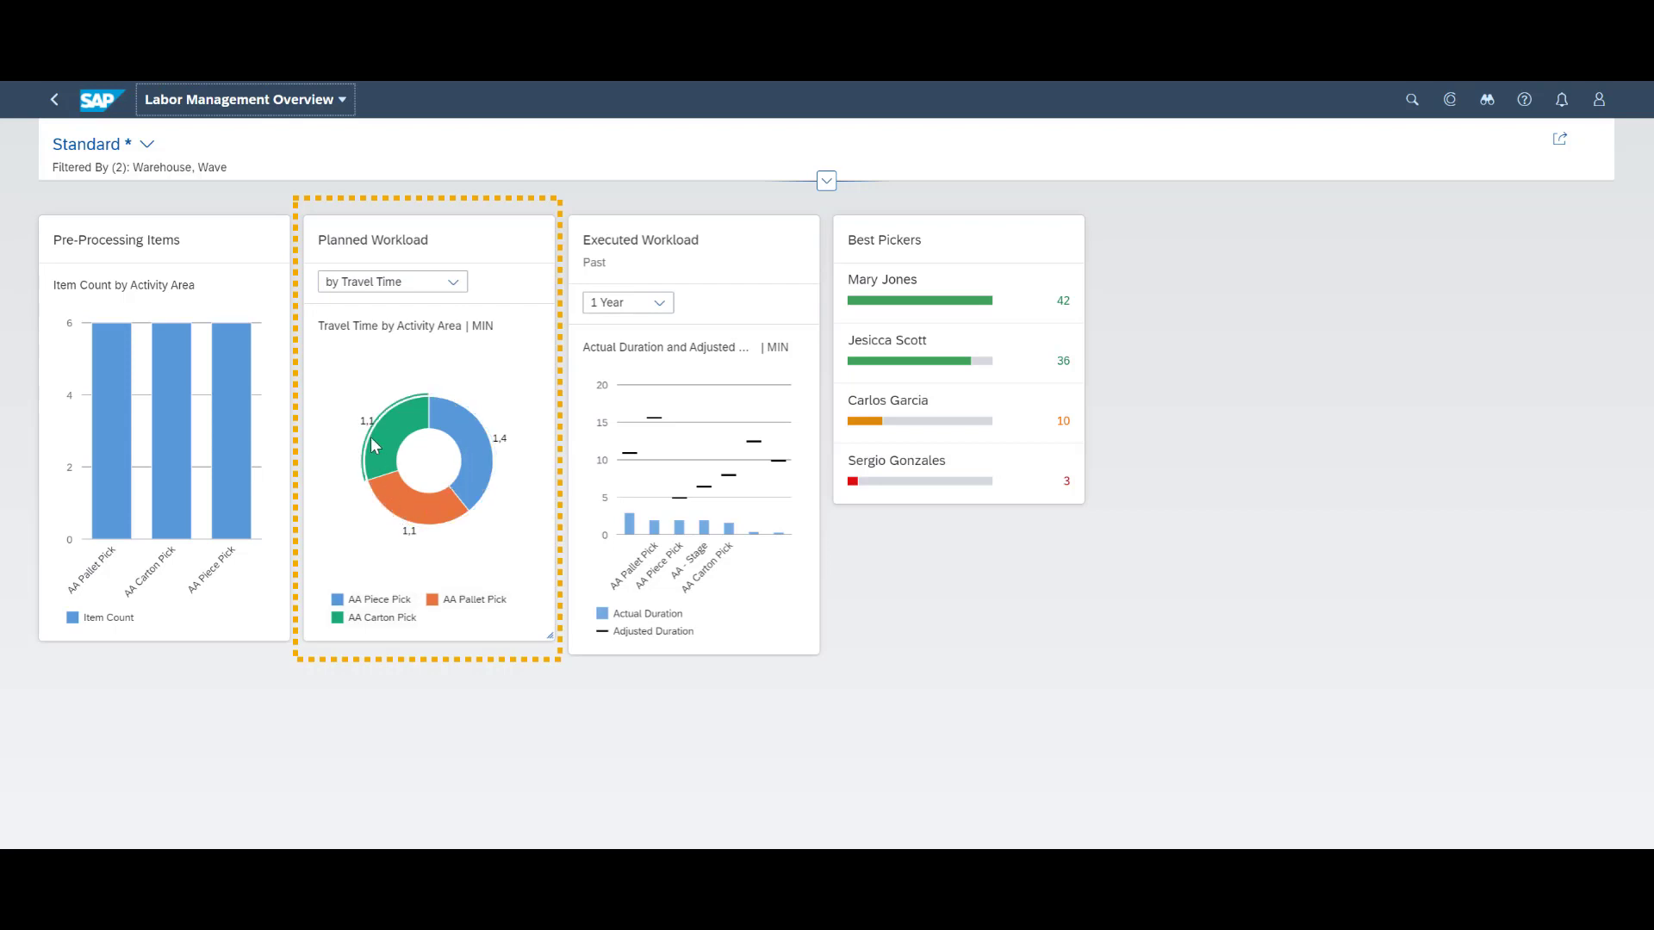
left_click(452, 281)
left_click(424, 309)
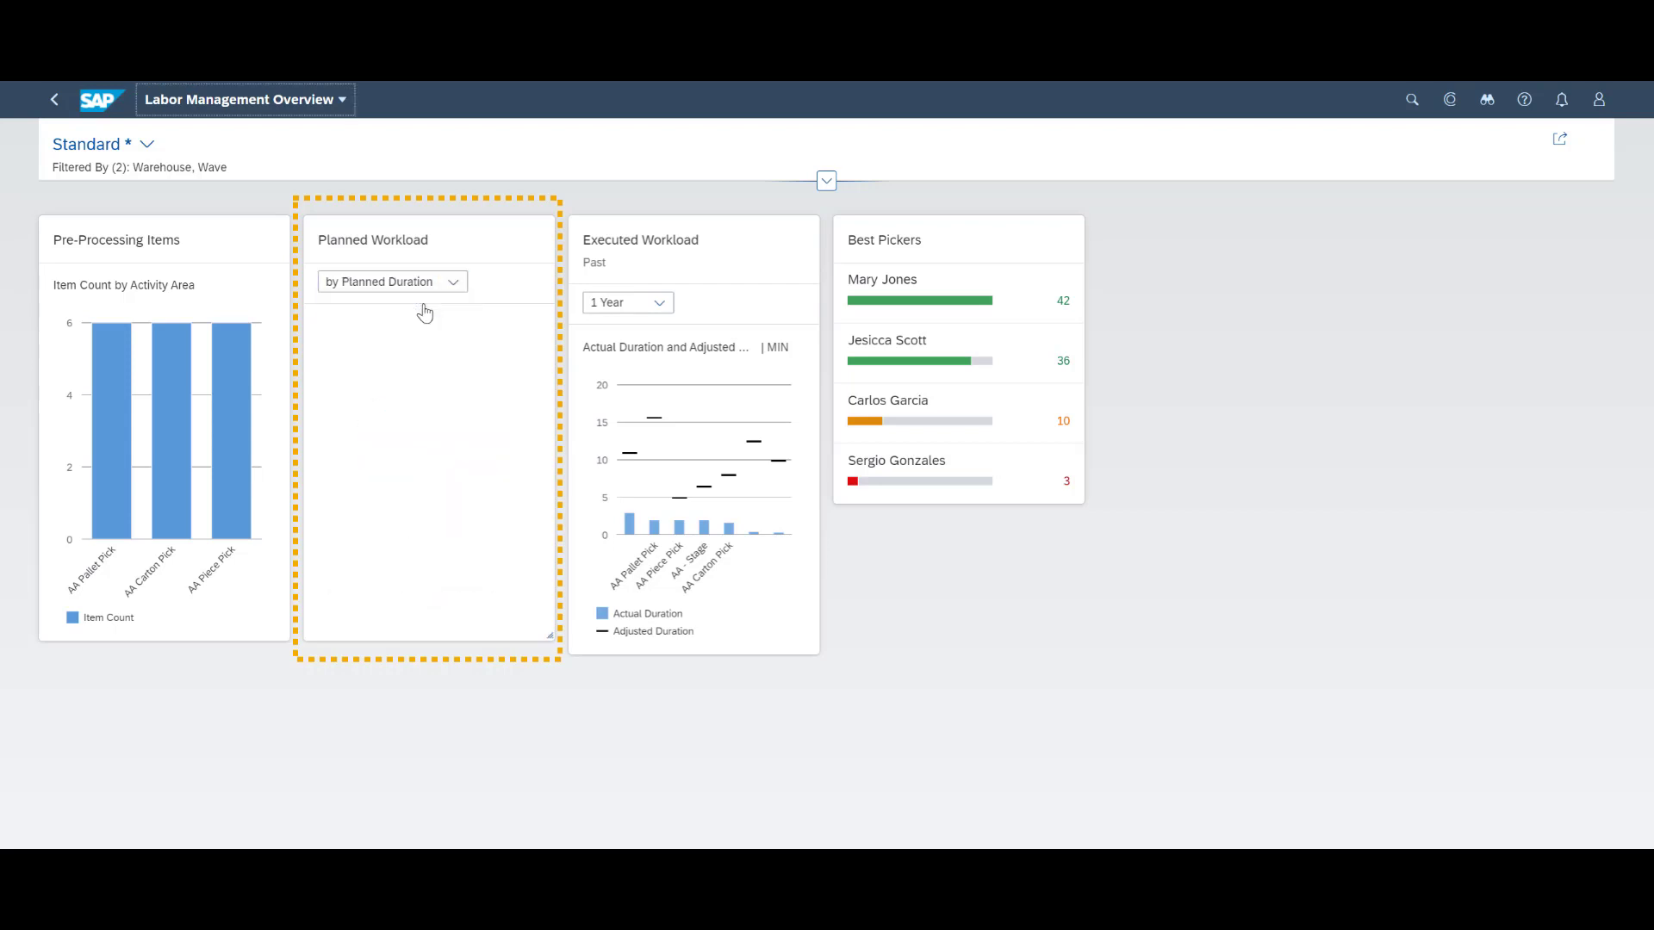
left_click(471, 504)
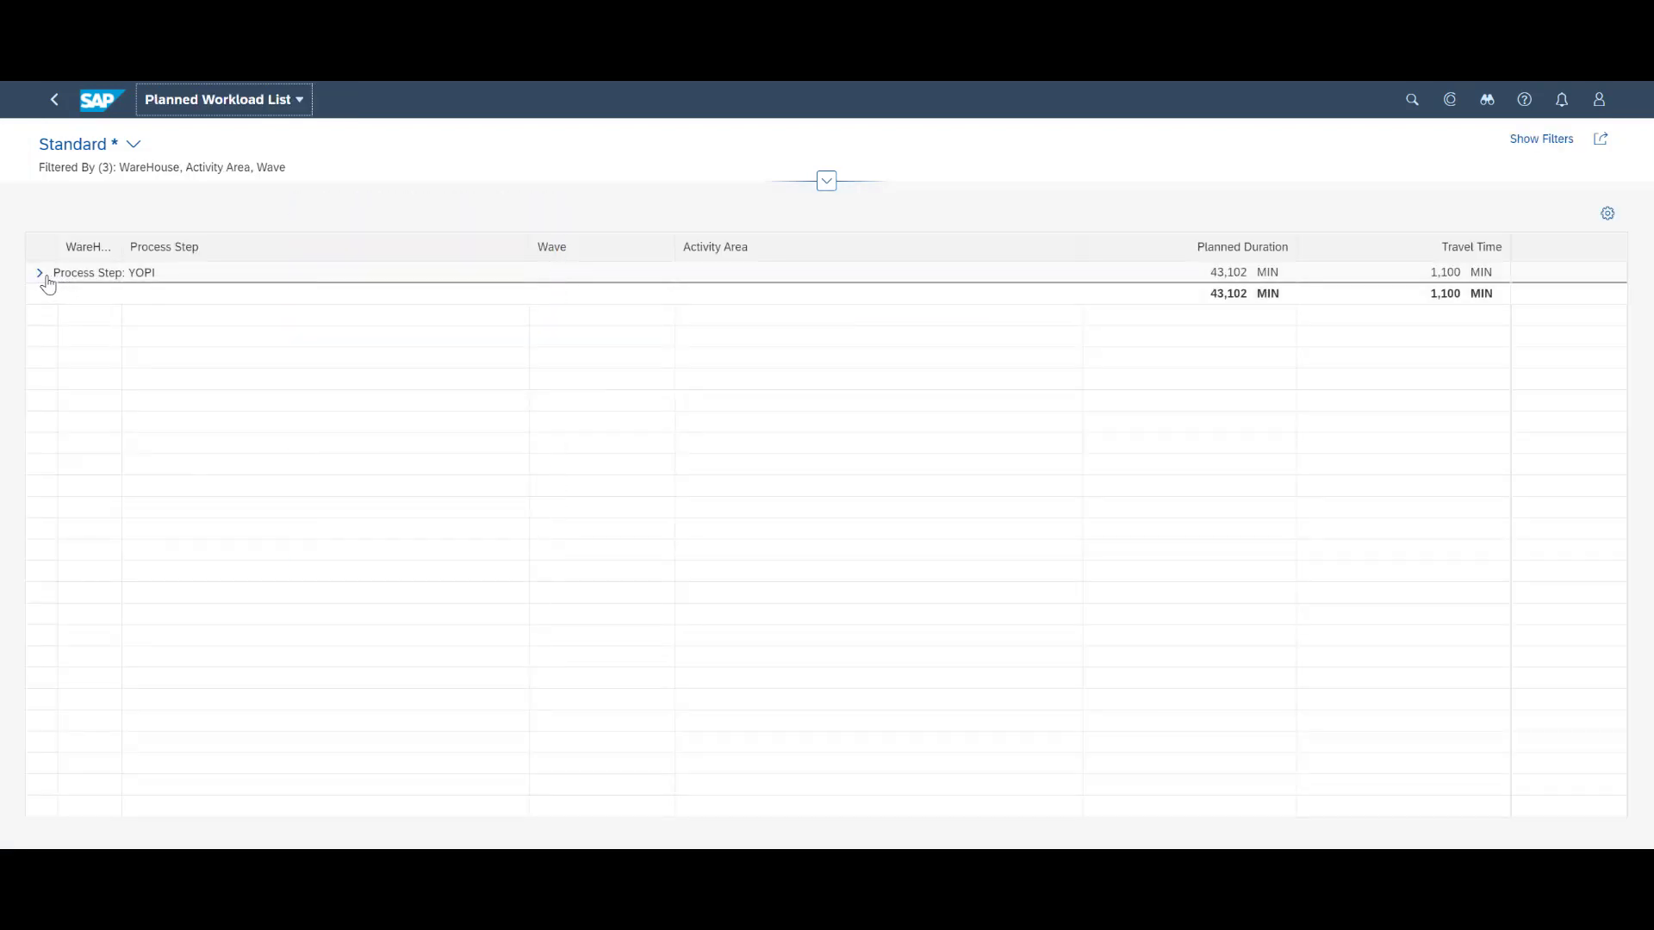
left_click(41, 273)
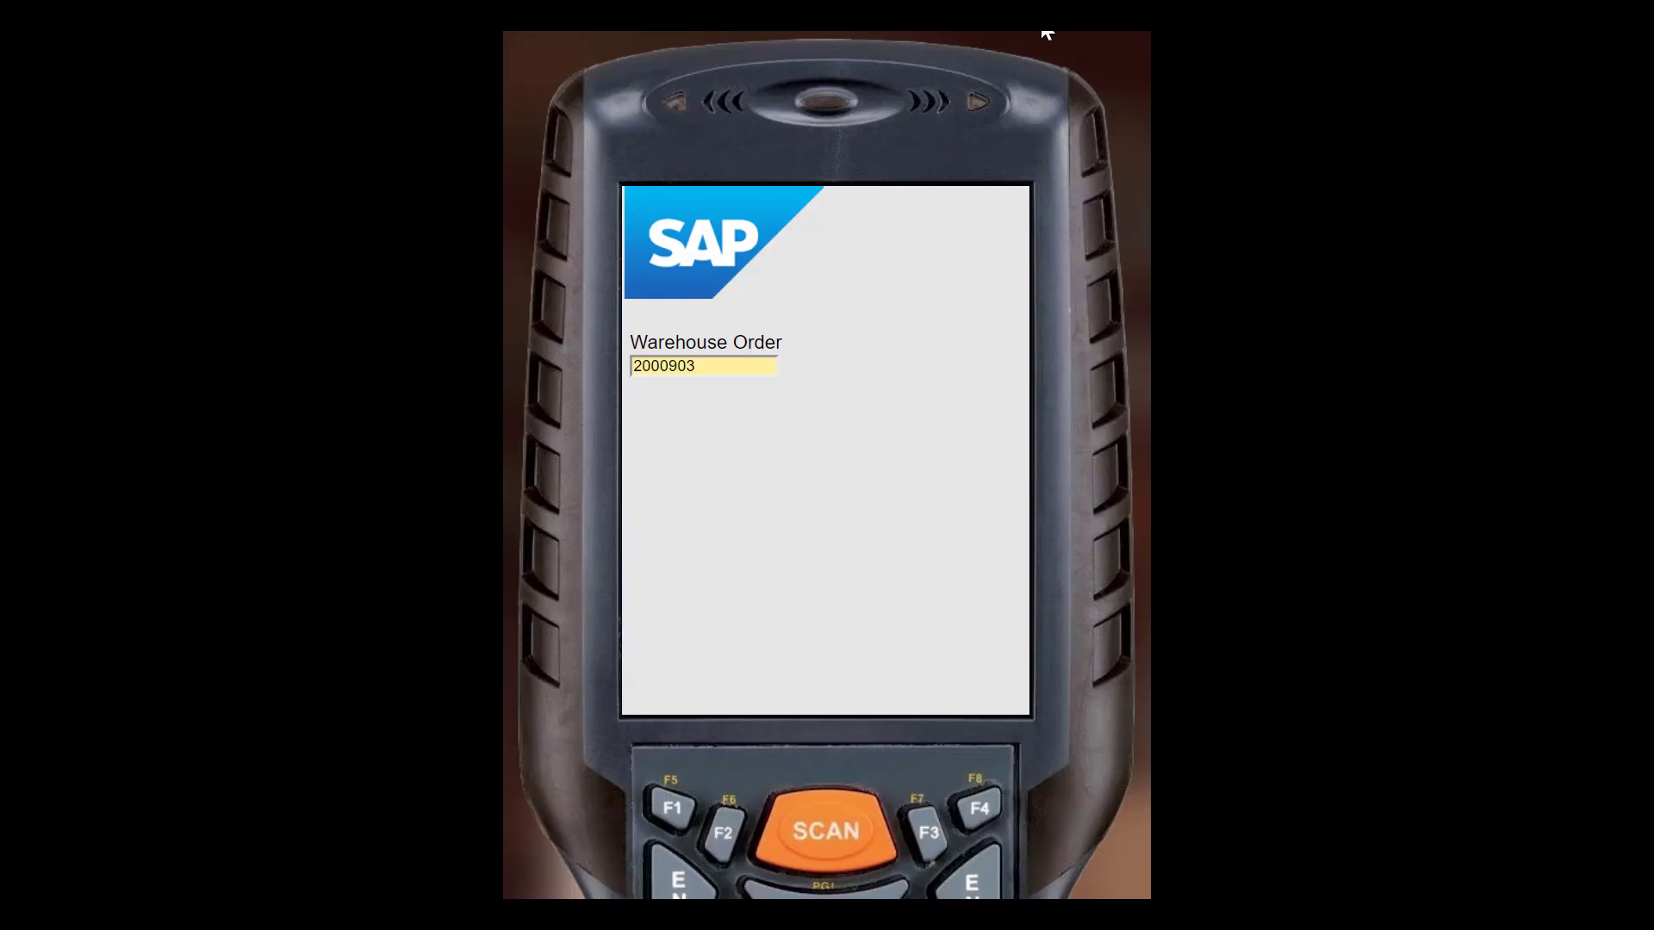
Start warehouse order 2000903 on the RF device with packaging material MZ-PKG-A104
left_click(720, 366)
key("Return")
key("Return")
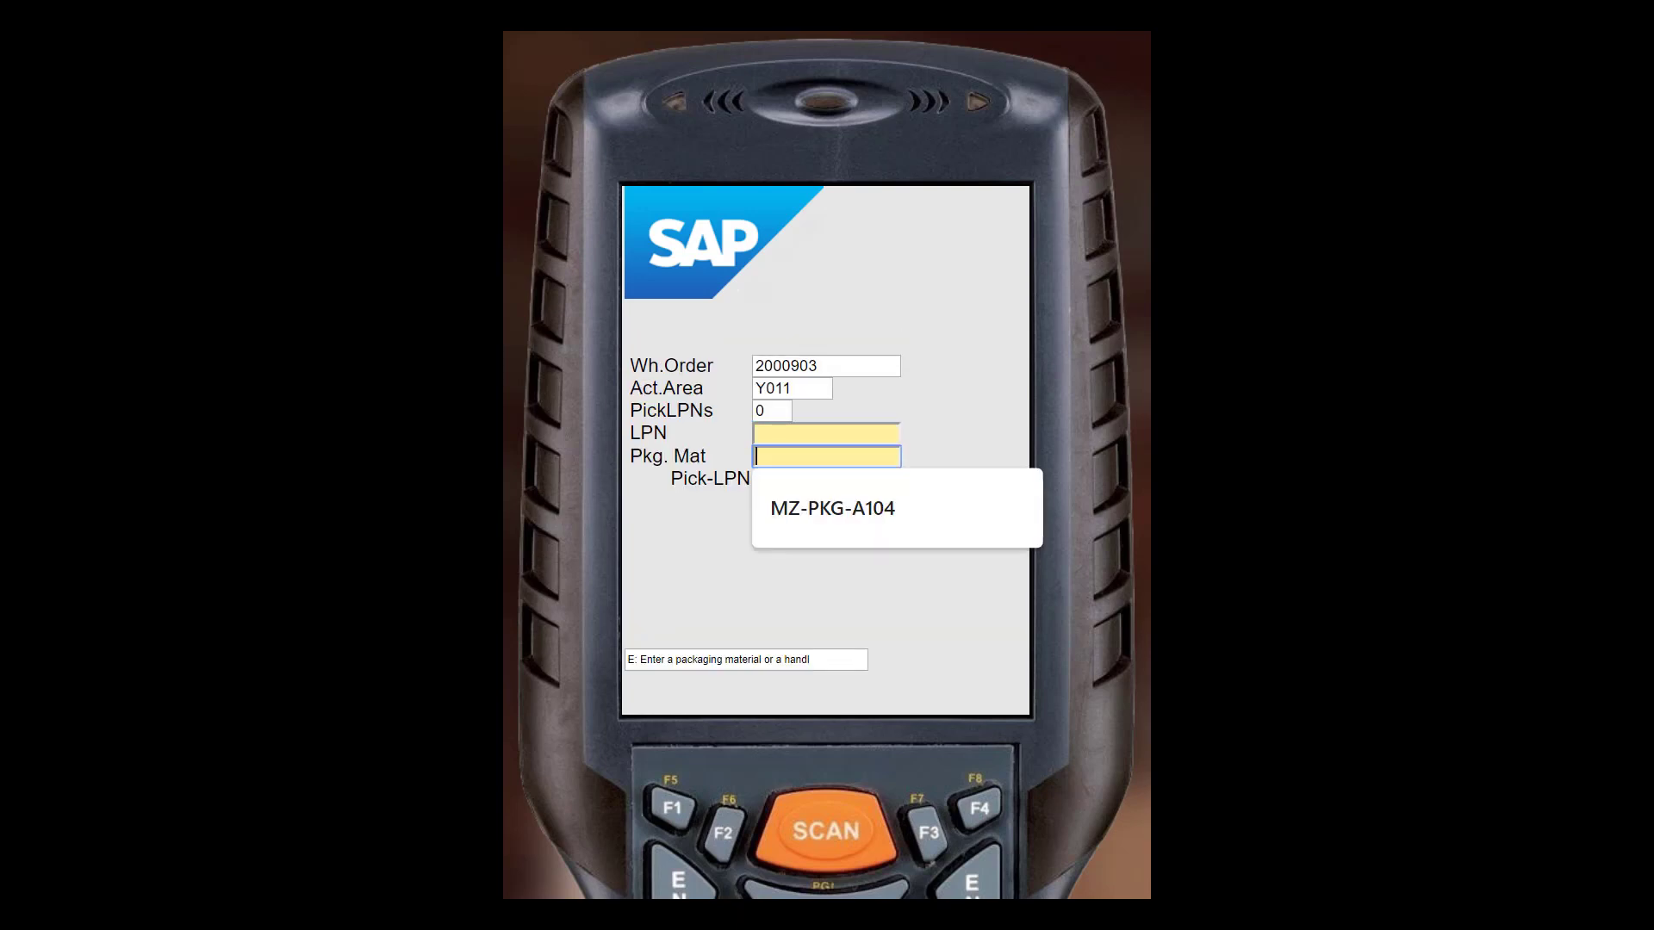
left_click(931, 545)
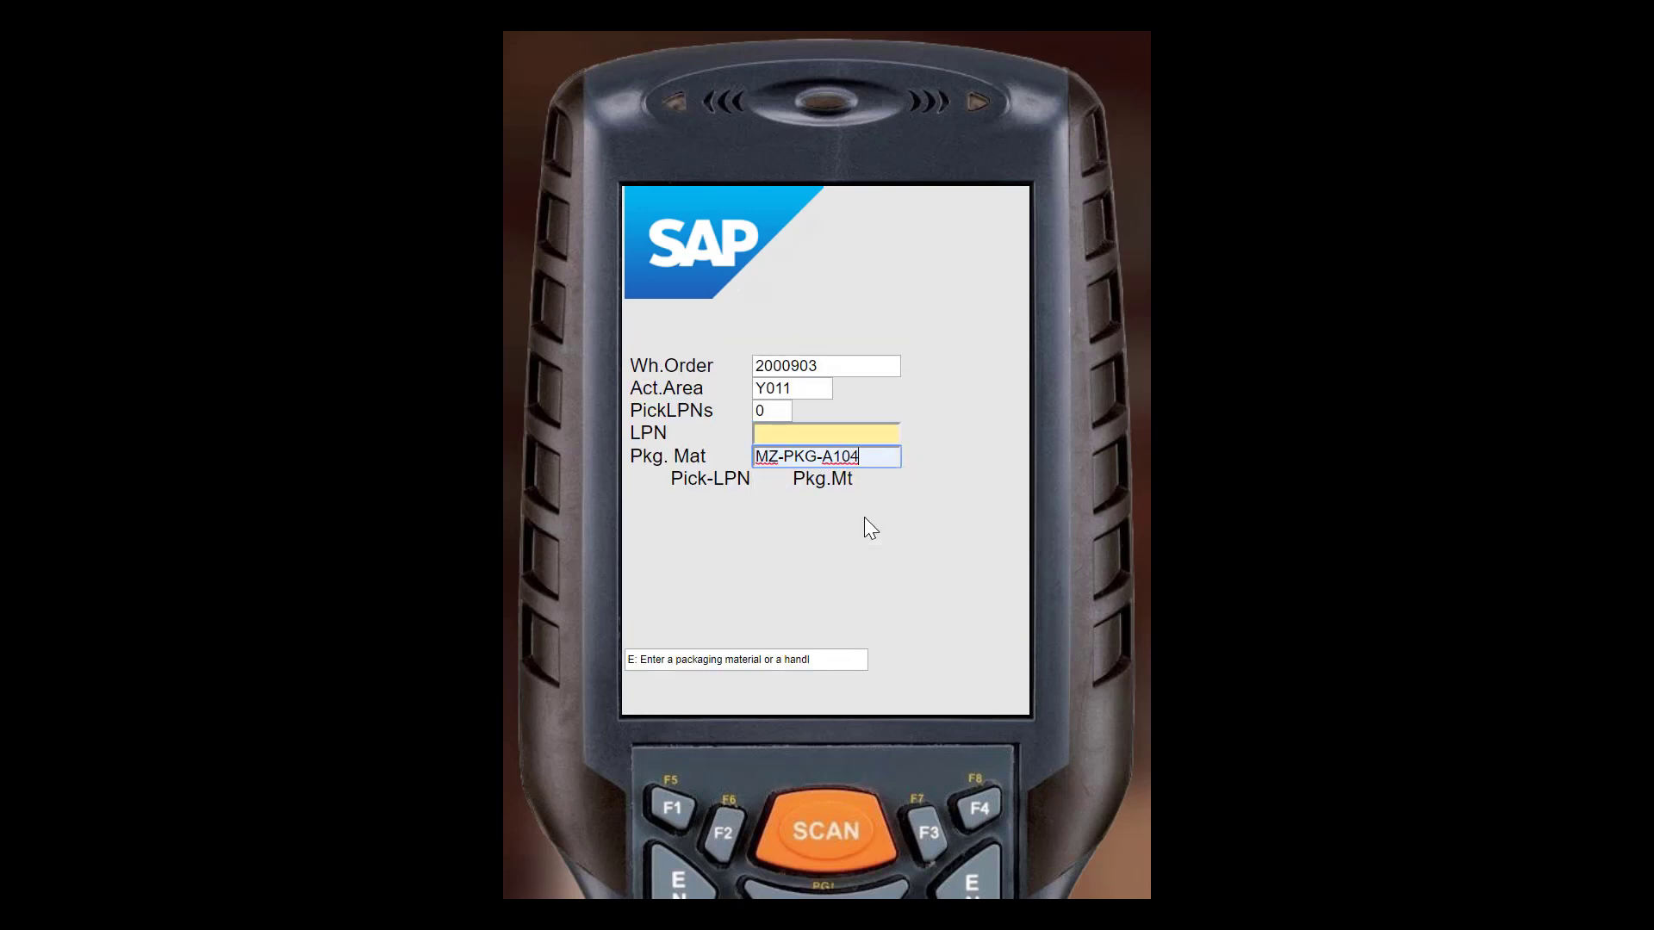
key("Return")
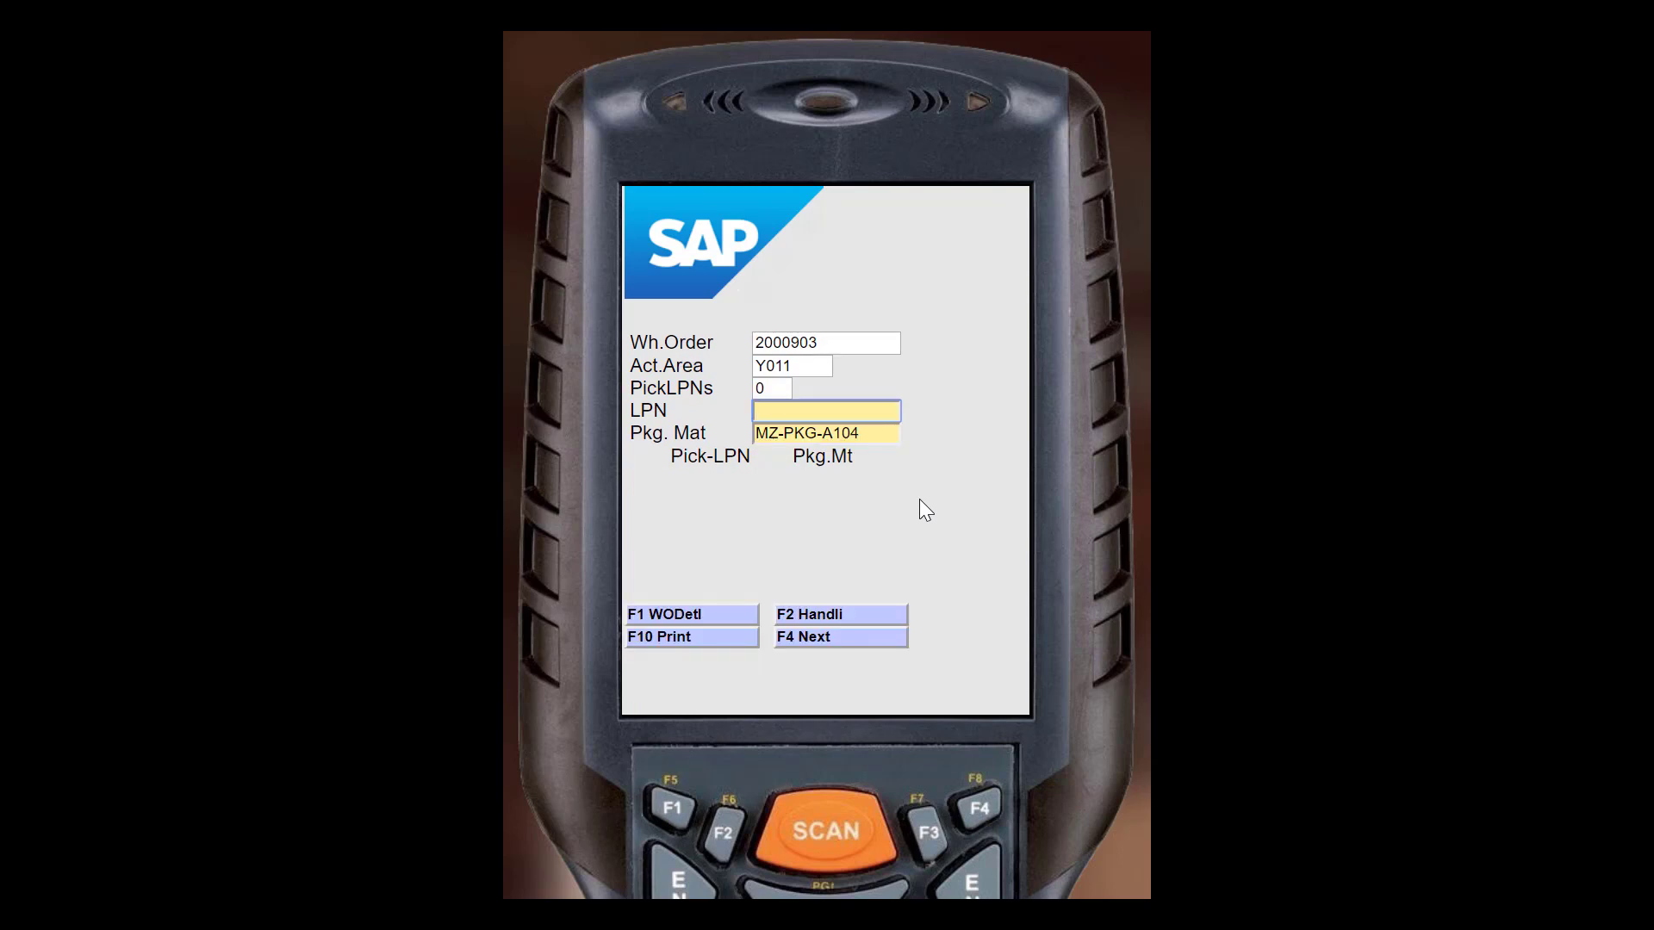
left_click(851, 635)
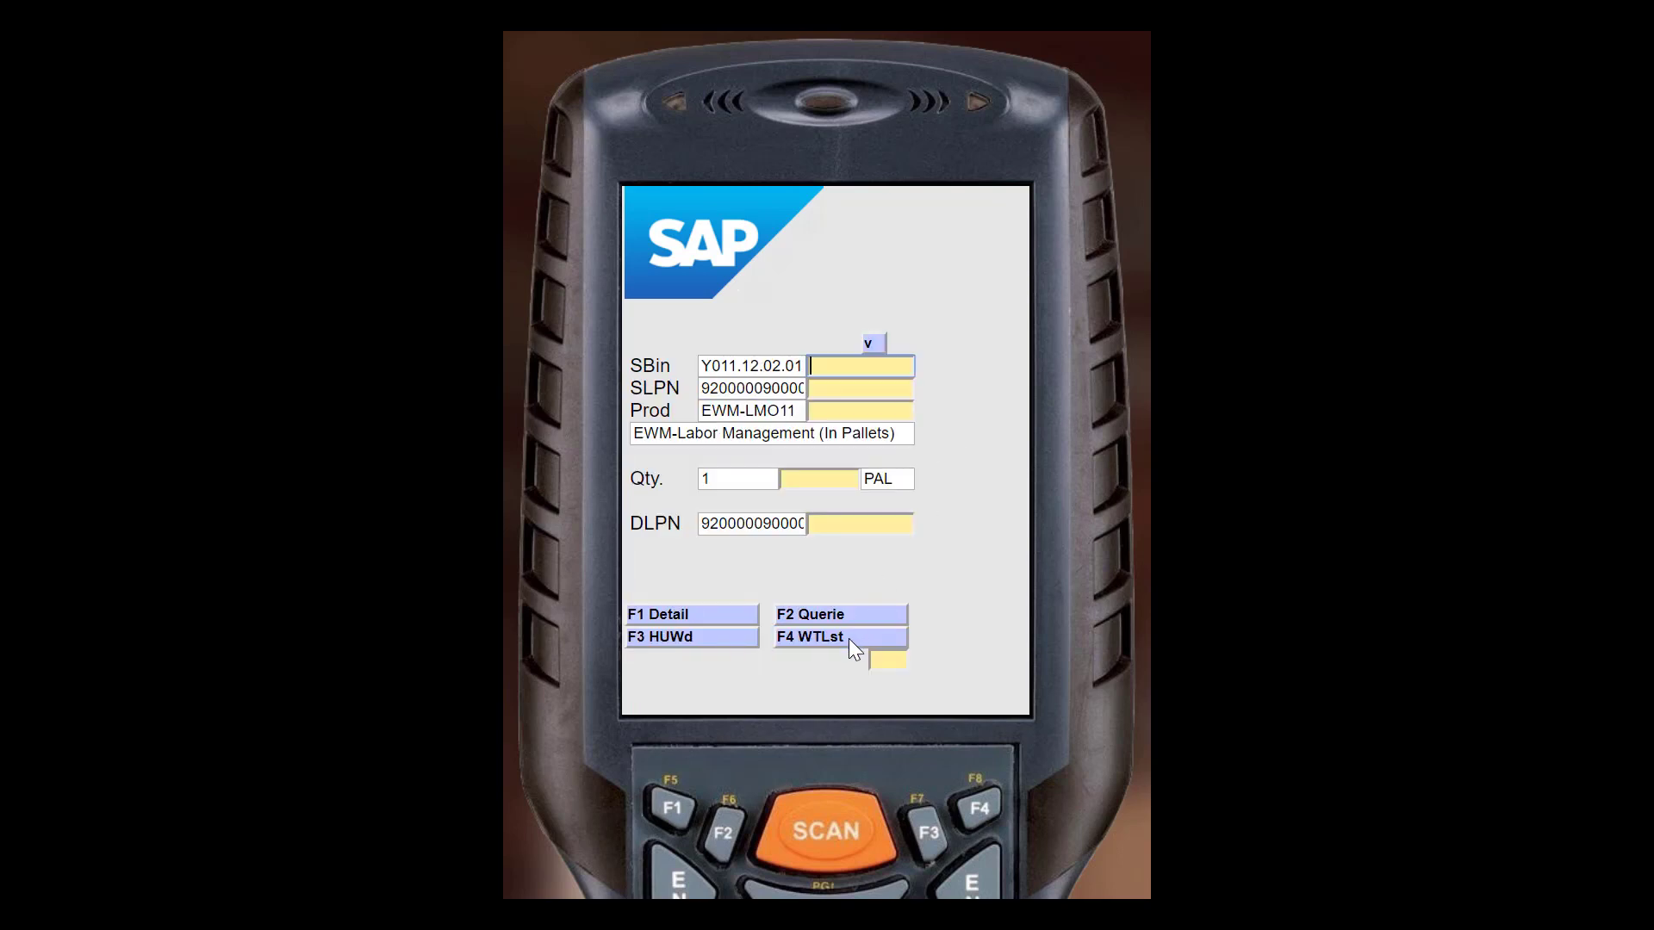
Verify source bin Y011.12.02.01, the source pallet and product EWM-LMO11
type("Y011.12.02.01")
left_click(840, 388)
key("ctrl+v")
left_click(835, 411)
type("EWM-LMO11")
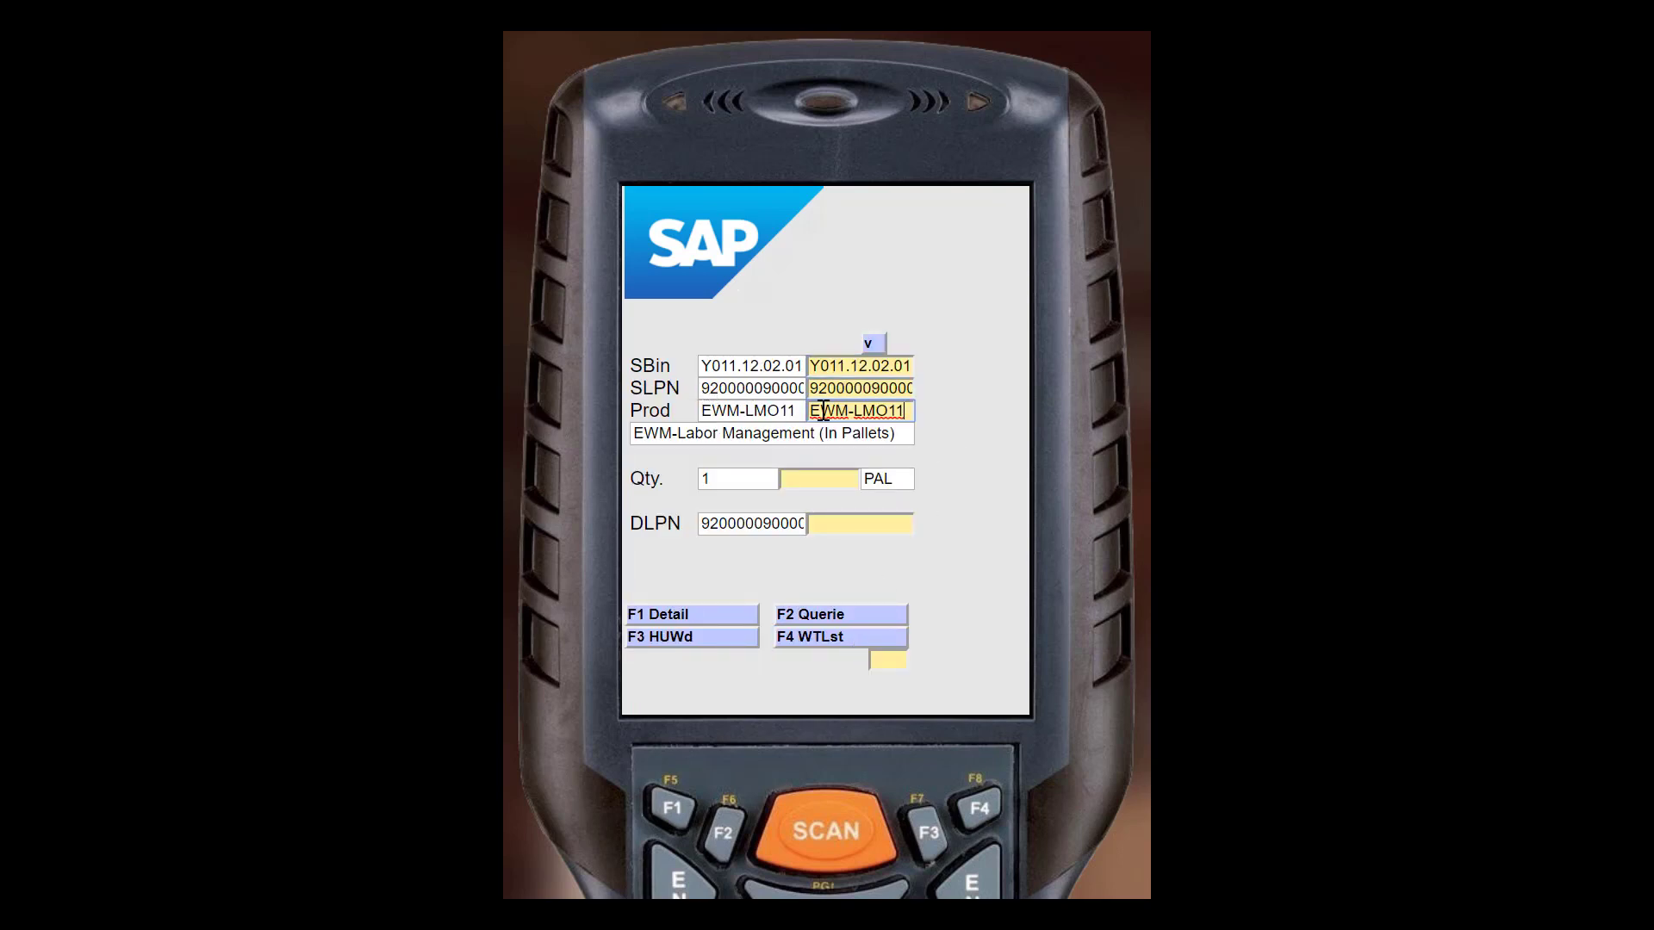
left_click(827, 476)
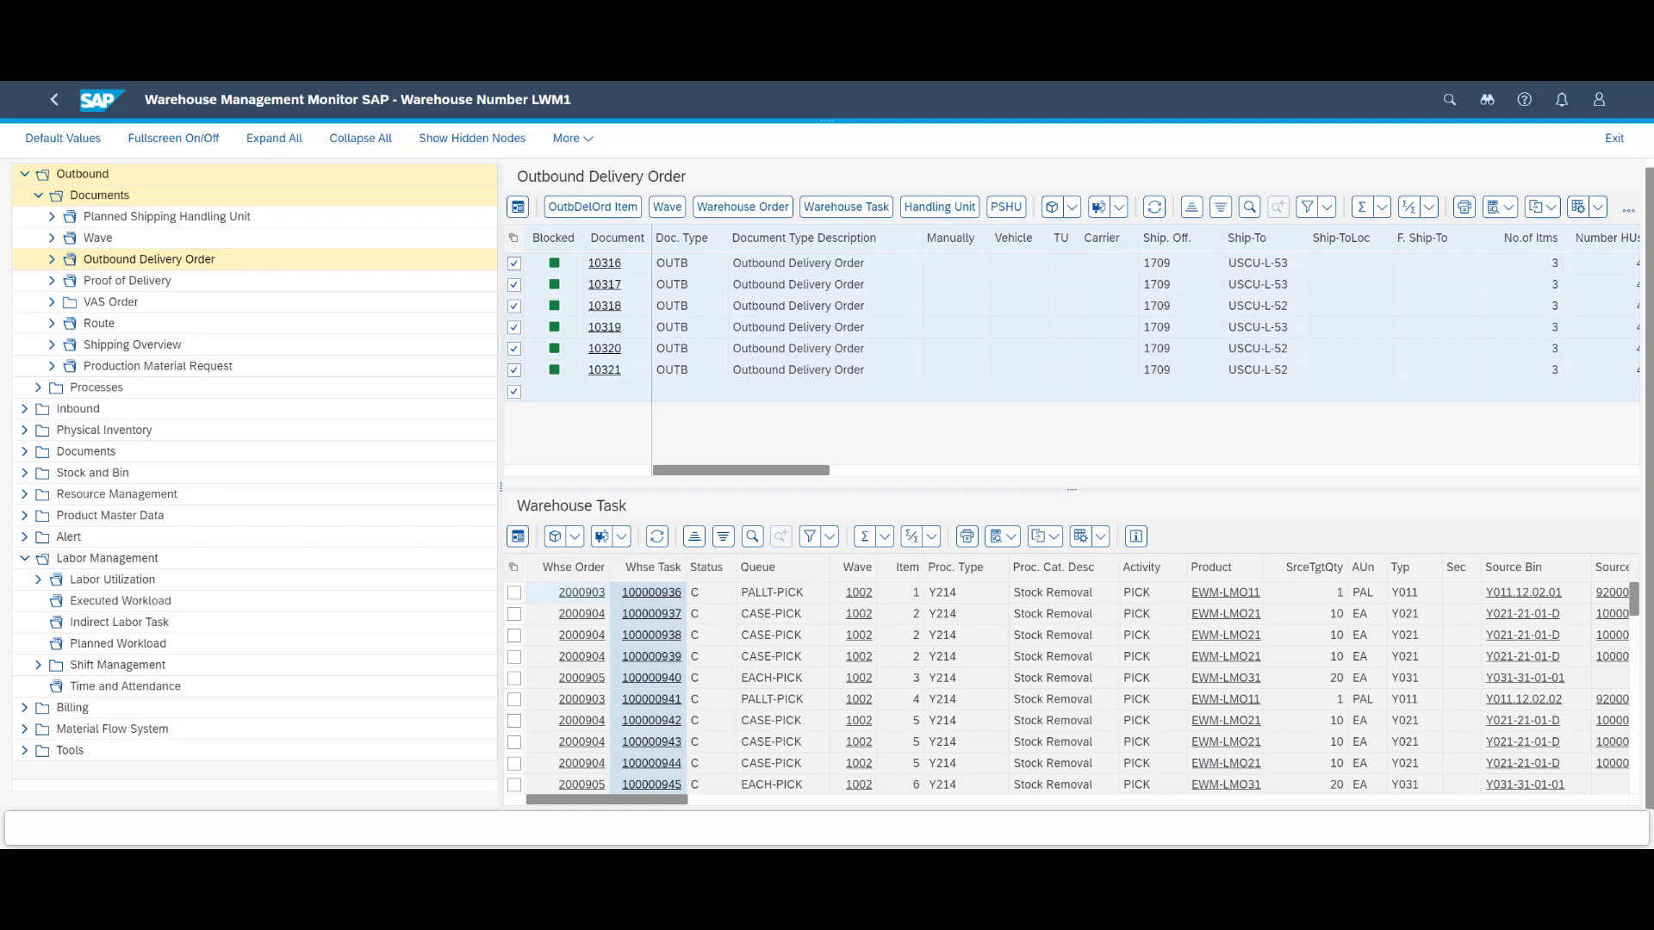
left_click_drag(641, 799, 987, 842)
scroll(1001, 843, "left", 3)
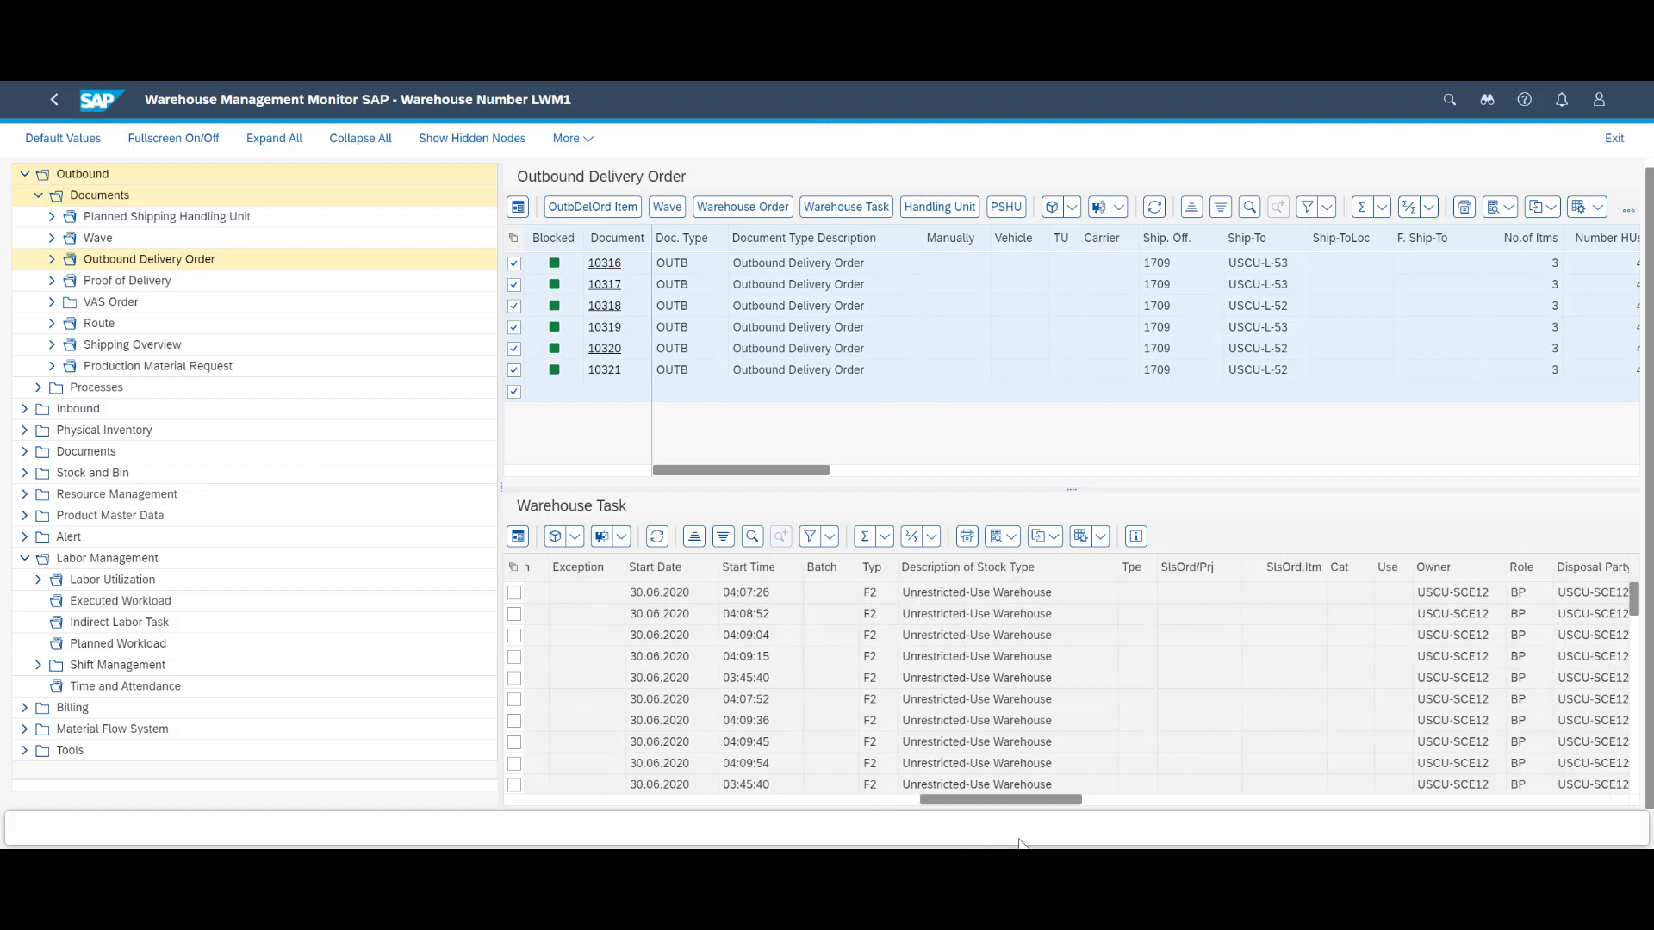
scroll(948, 843, "left", 3)
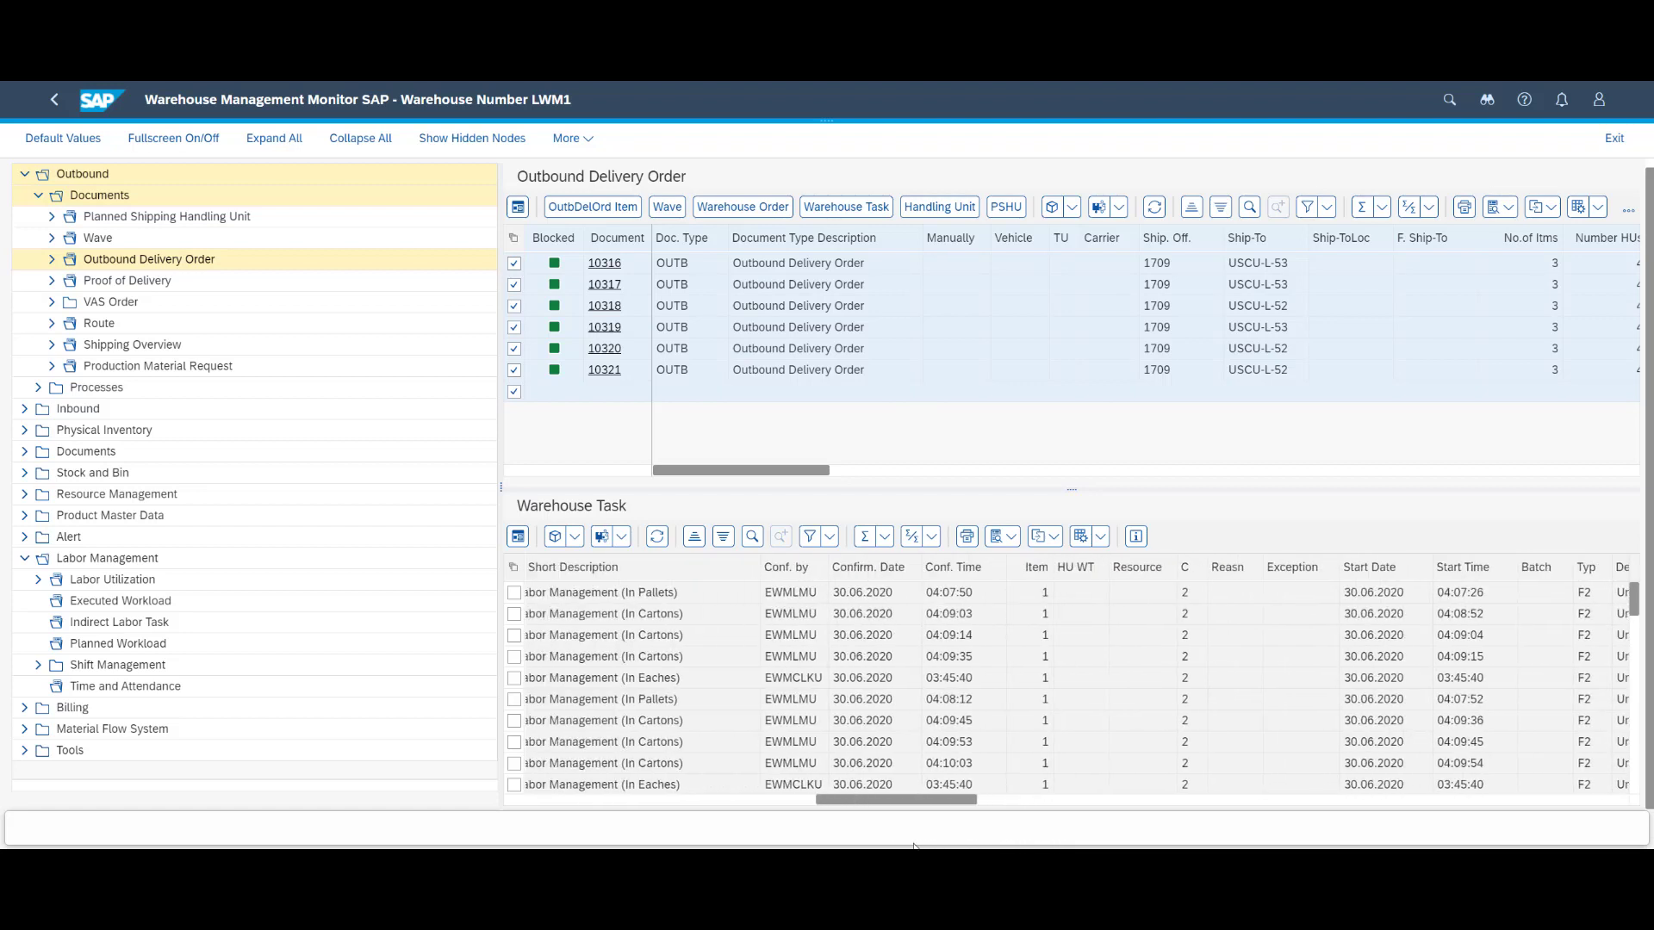
scroll(897, 846, "left", 3)
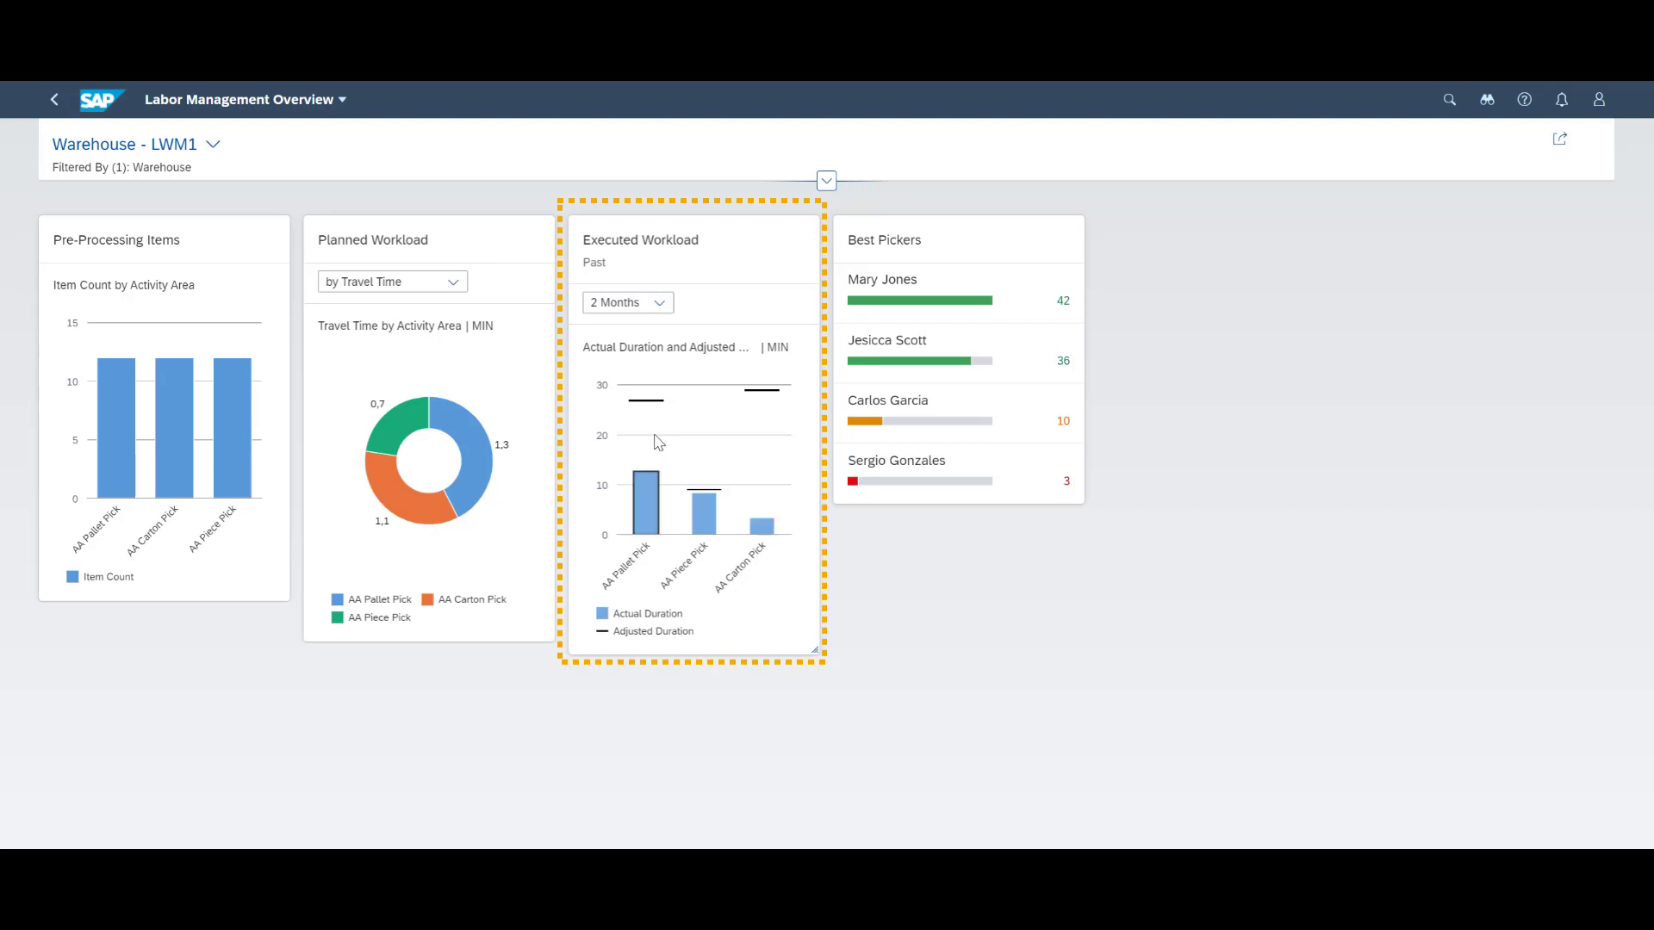
mouse_move(659, 442)
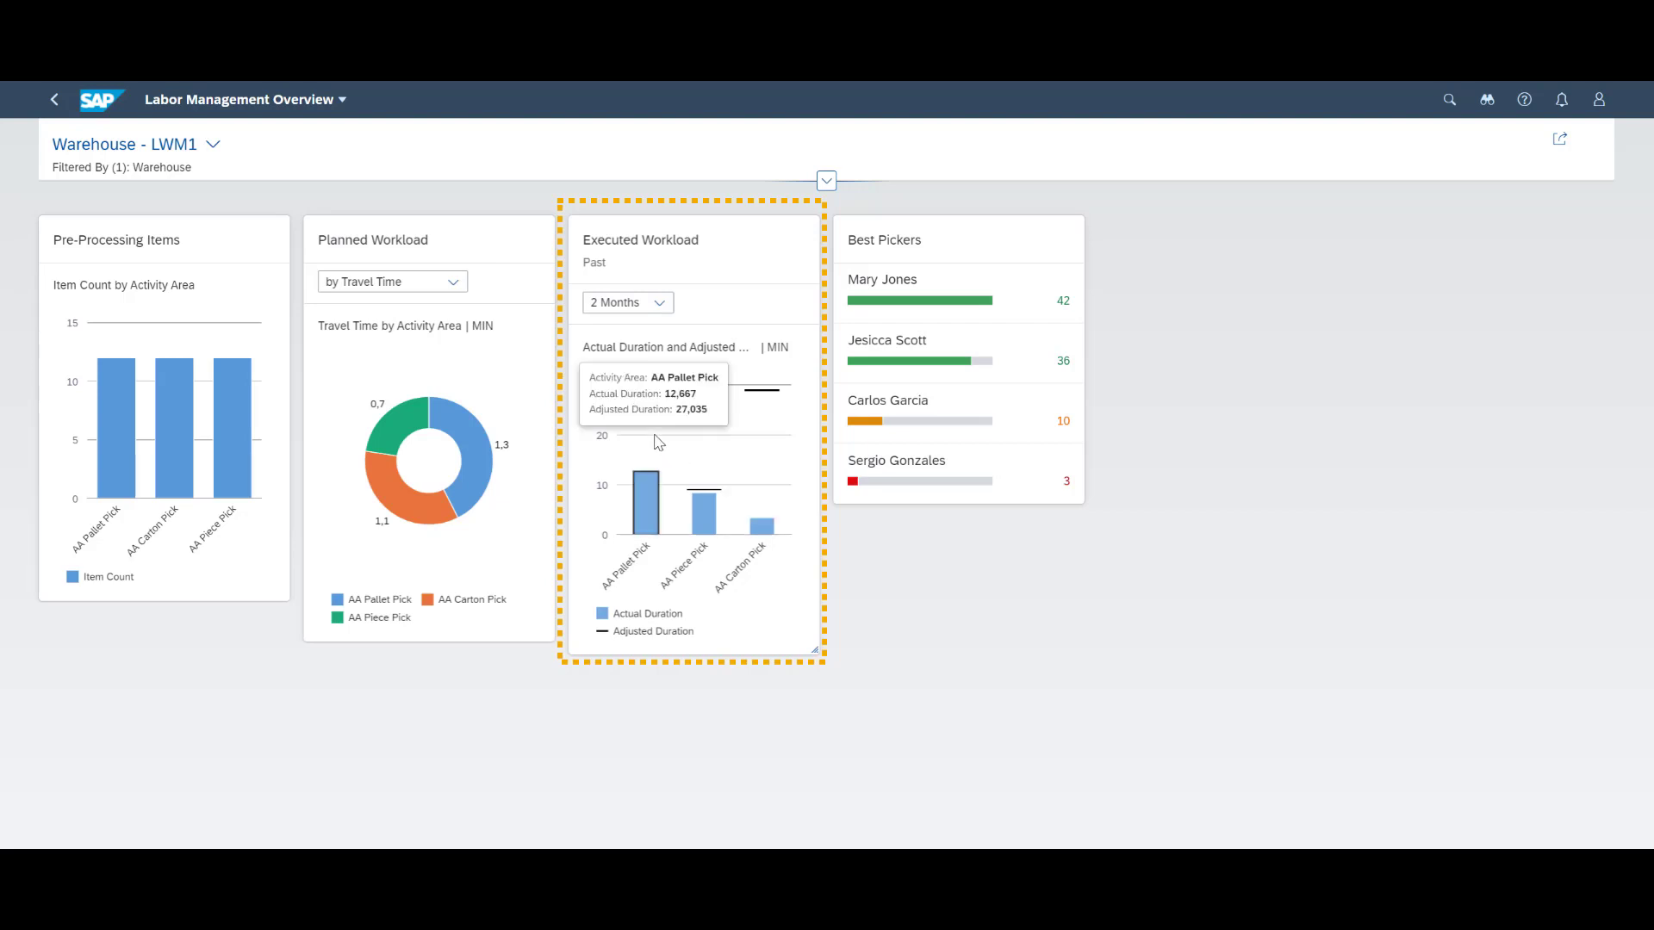